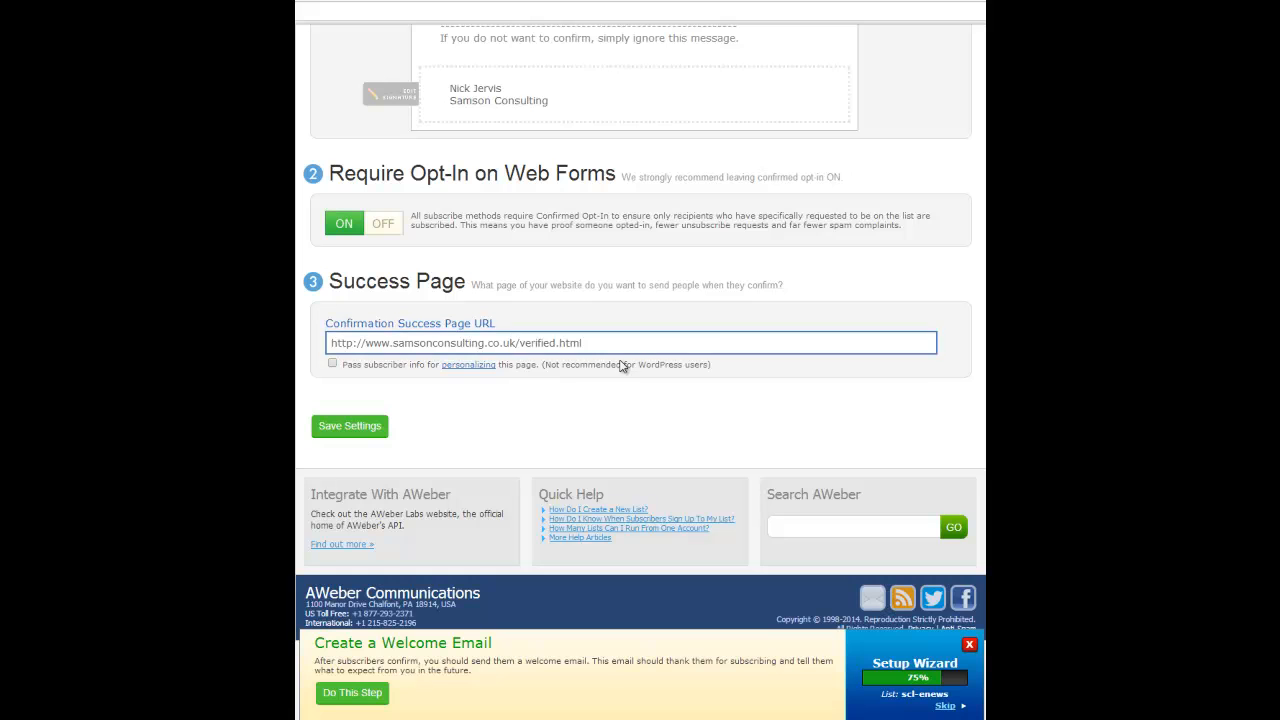
Step: Save the confirmed opt-in settings and begin the setup wizard's welcome email step
click(375, 427)
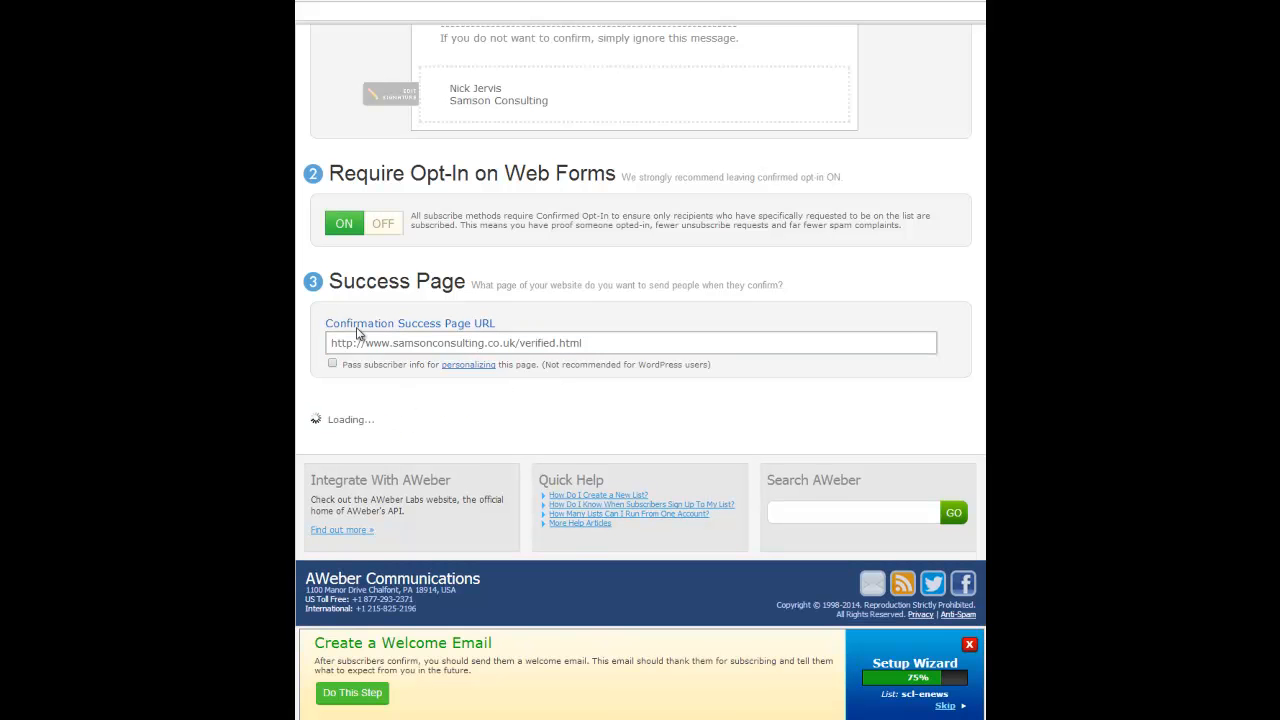
triple_click(368, 425)
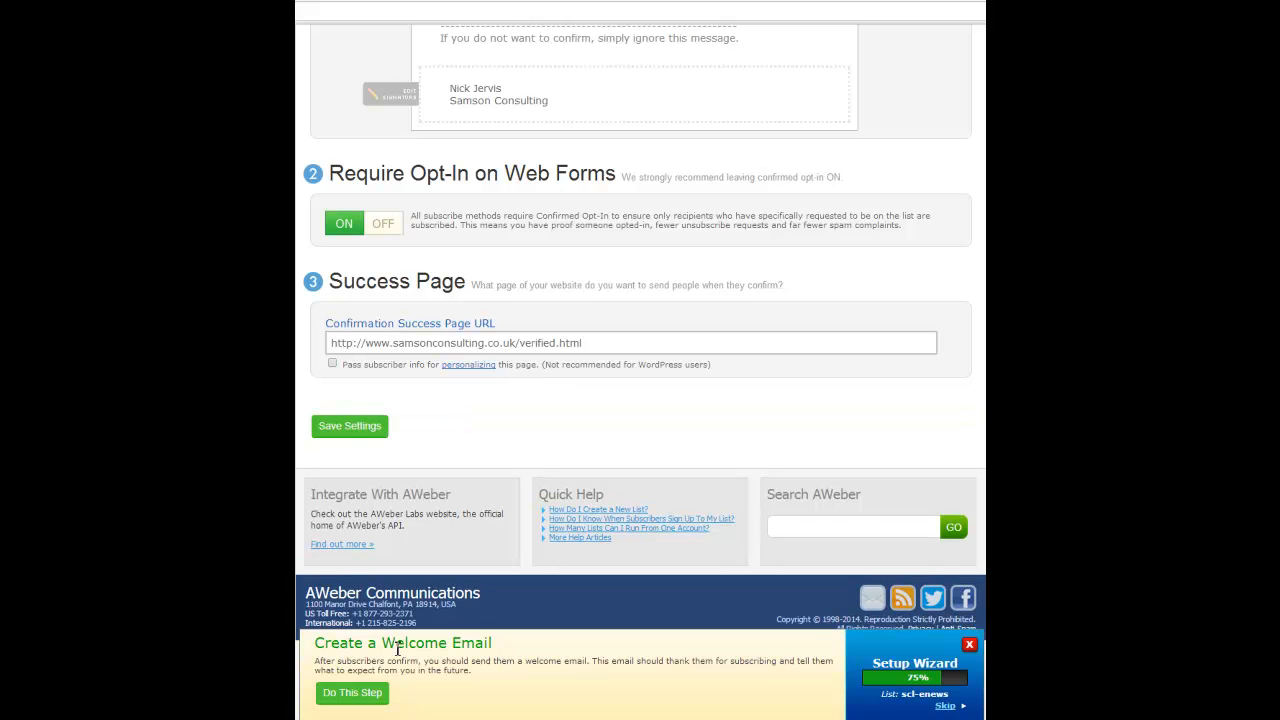
click(358, 704)
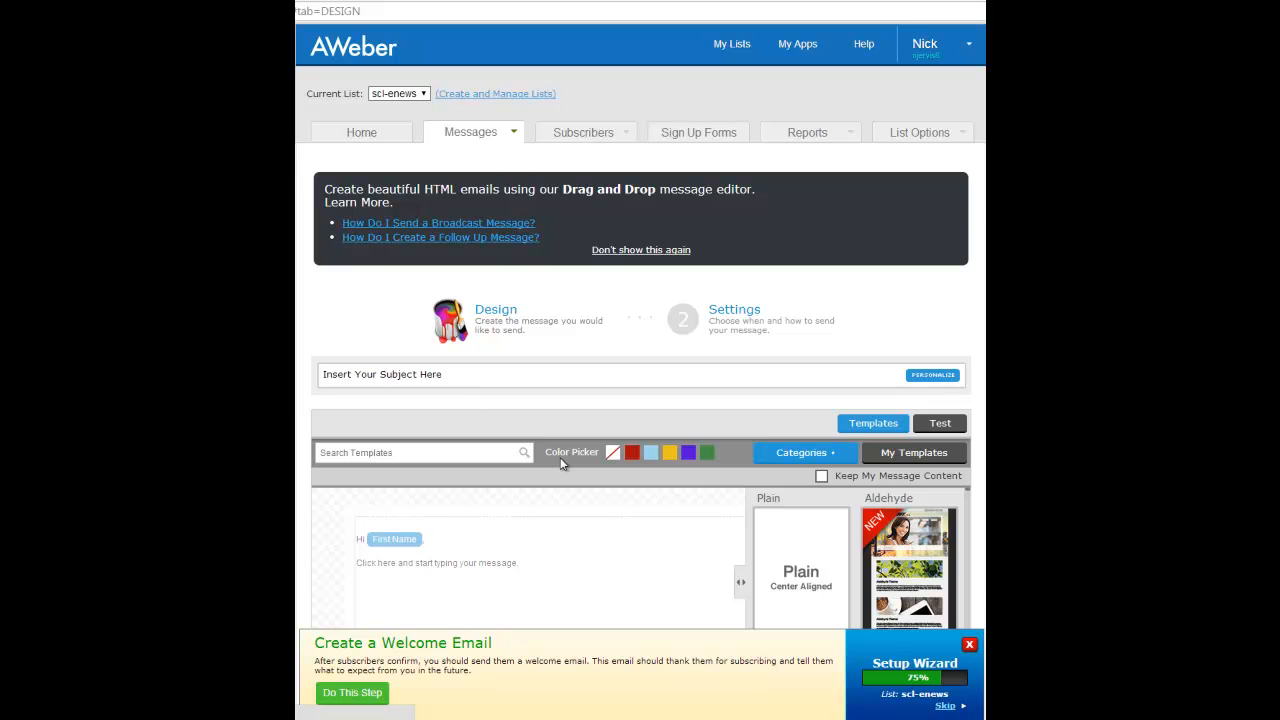
Step: Enter 1 as the welcome email's subject and look through the available message templates
click(410, 372)
scroll(420, 372, down, 3)
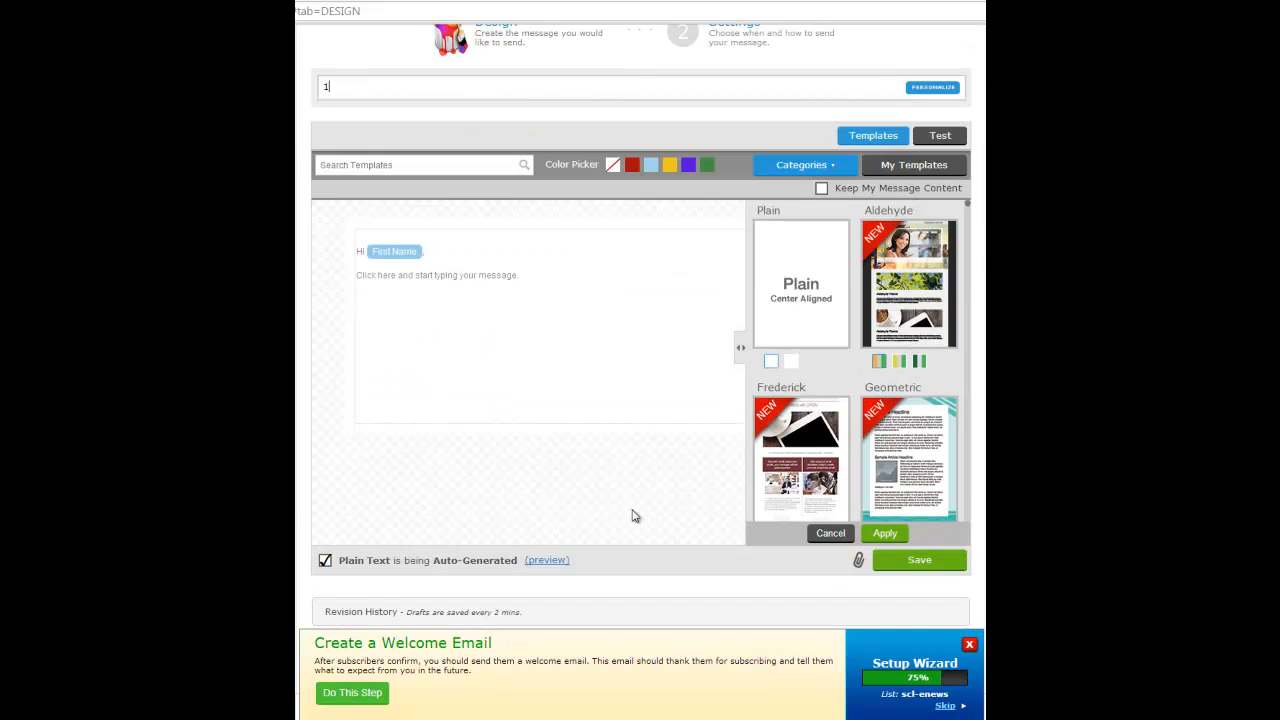
scroll(632, 516, up, 2)
scroll(875, 485, down, 1)
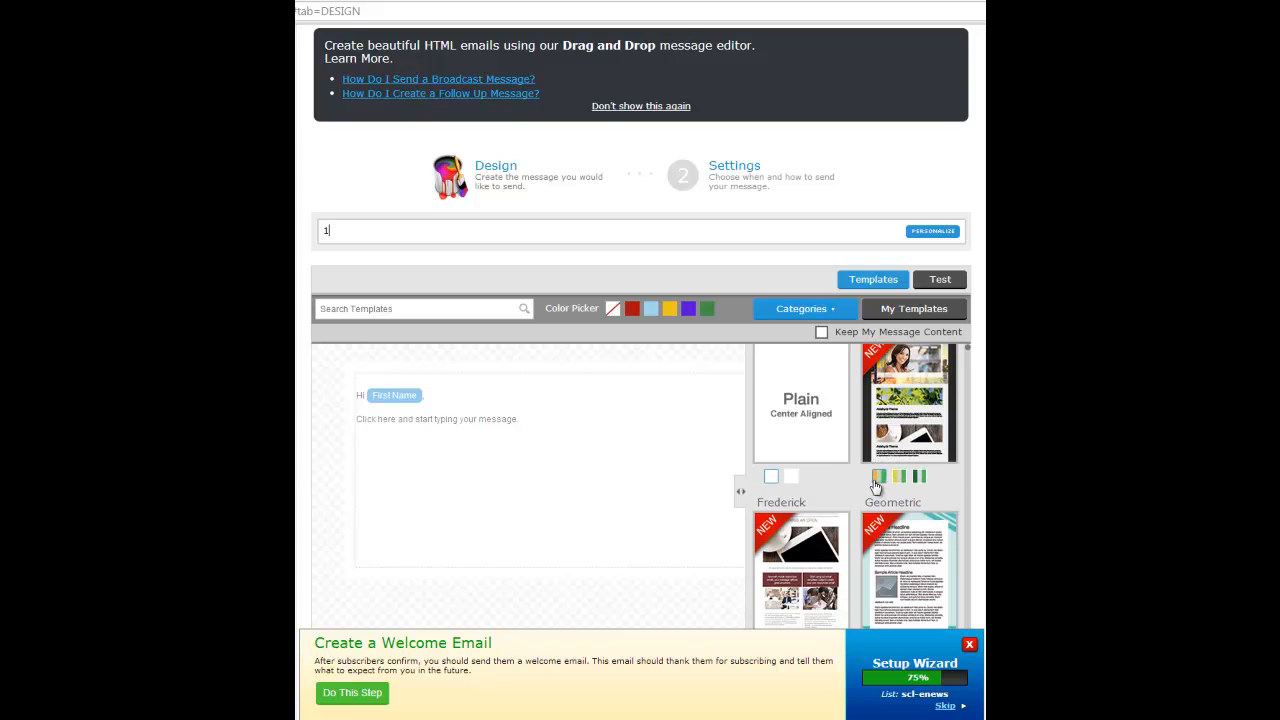
scroll(780, 525, down, 1)
scroll(790, 520, down, 2)
scroll(750, 530, up, 1)
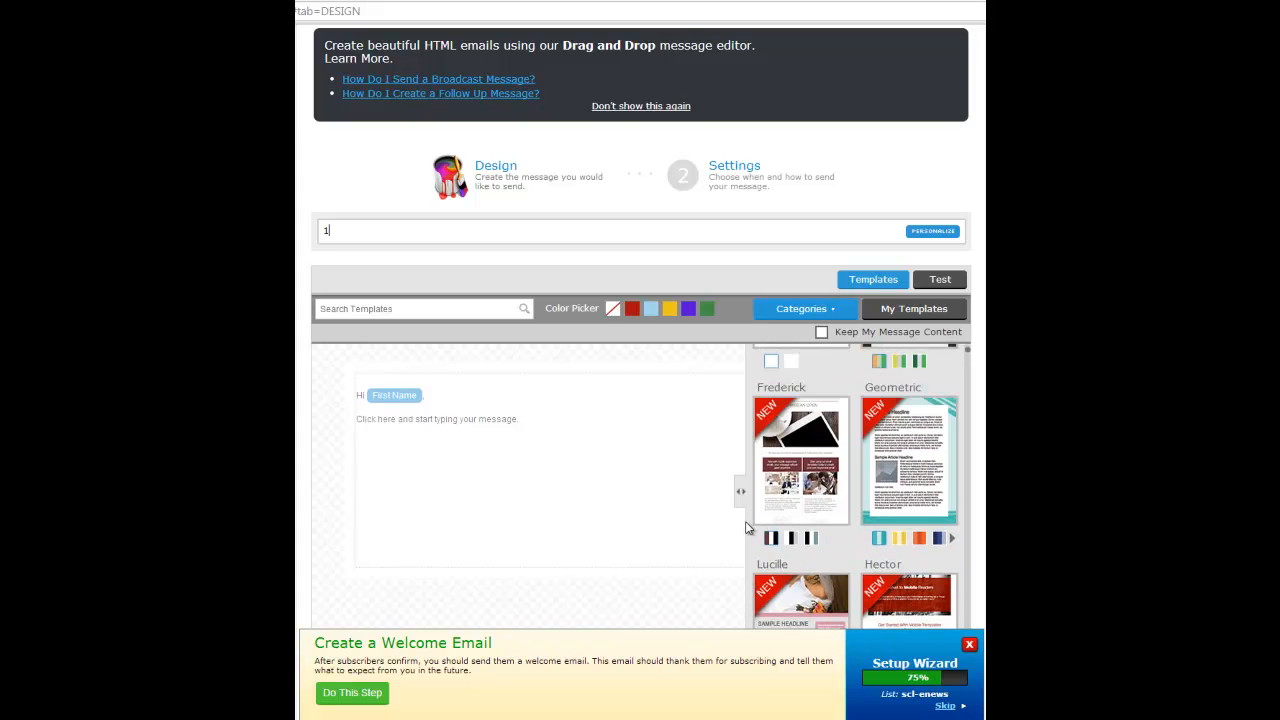
scroll(606, 491, up, 2)
scroll(606, 491, down, 3)
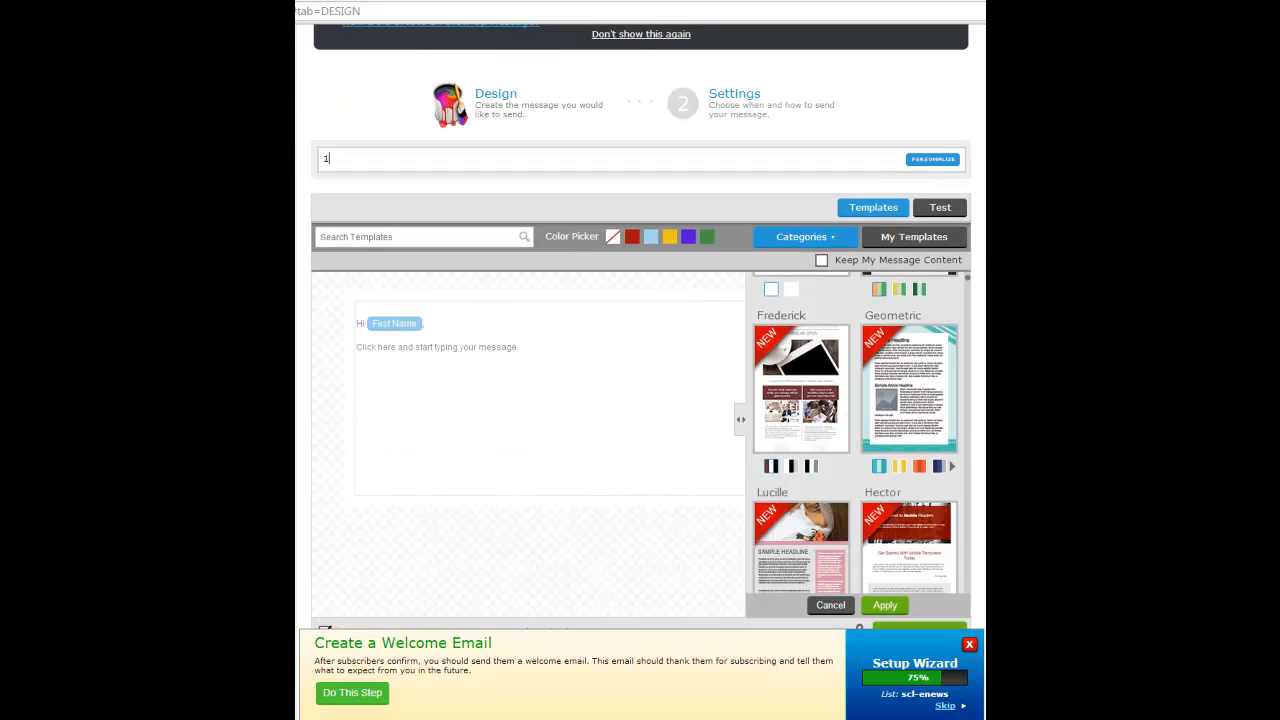
scroll(640, 400, up, 2)
scroll(928, 440, down, 4)
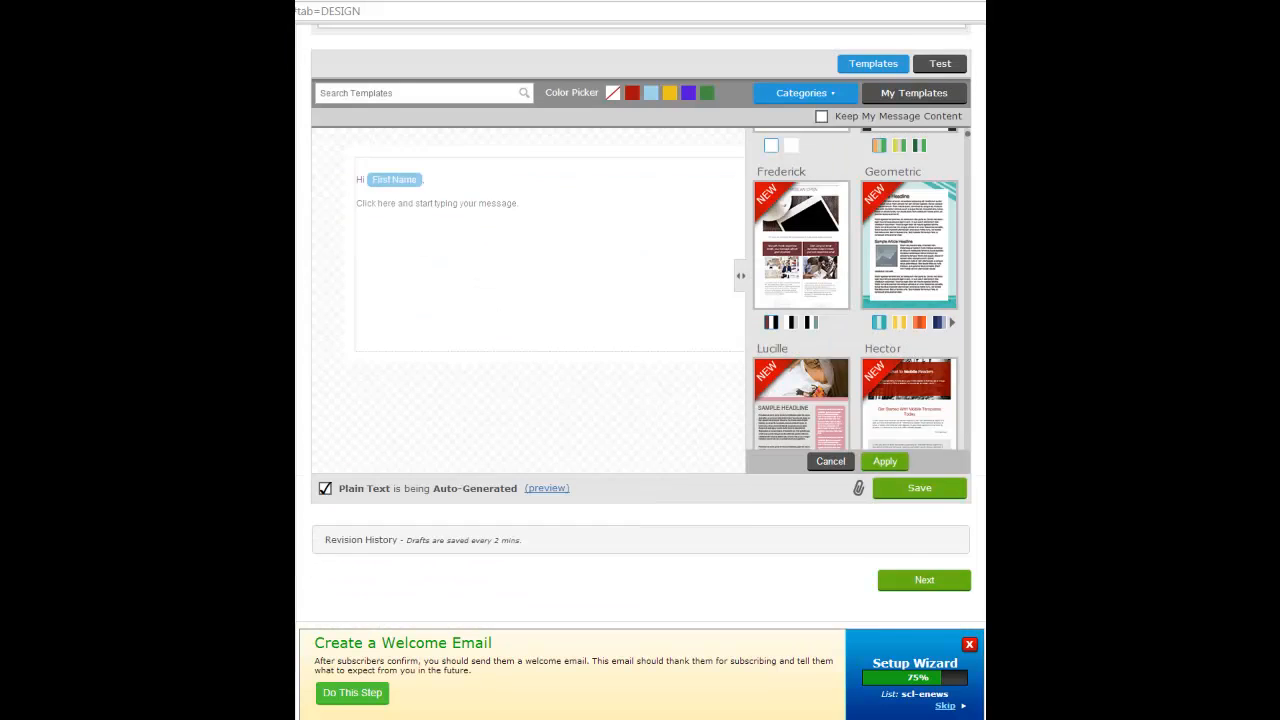
Step: Continue to the welcome email's settings, keep click tracking on, and save and exit the message
click(926, 436)
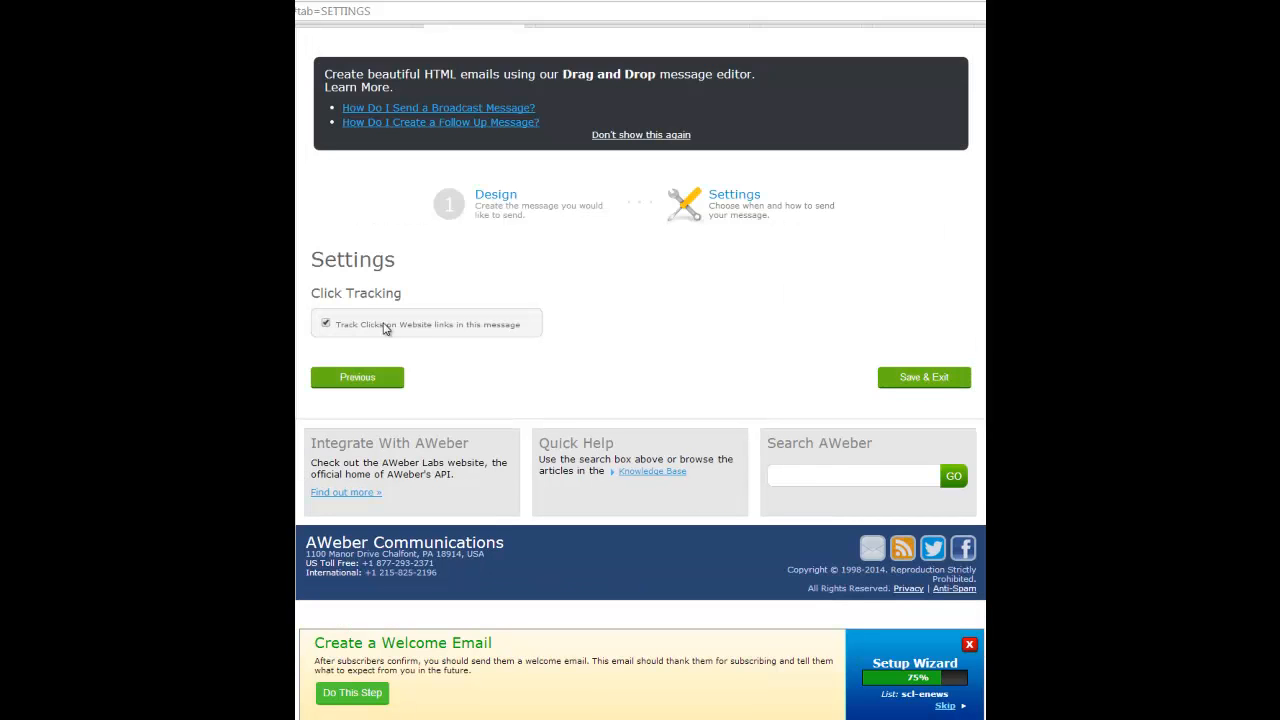
click(938, 385)
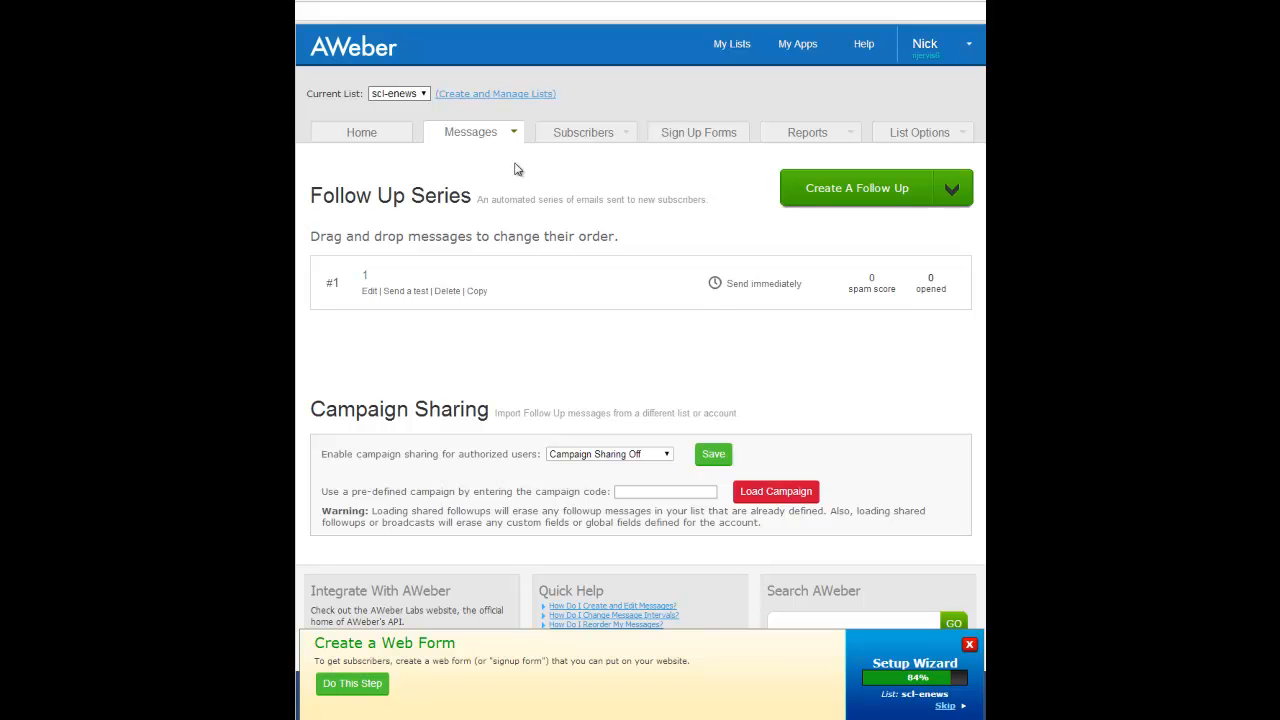
Step: Create another follow-up message using the Code Your Own HTML option
mouse_move(487, 140)
click(958, 198)
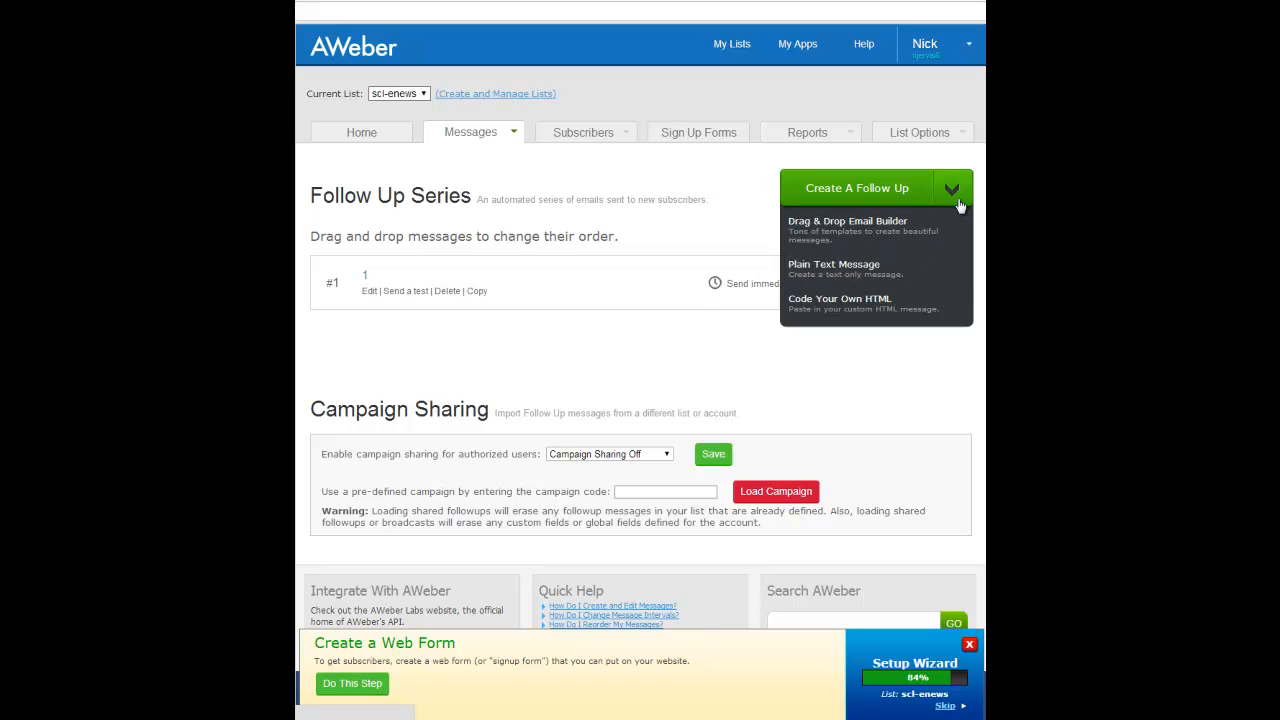
click(875, 302)
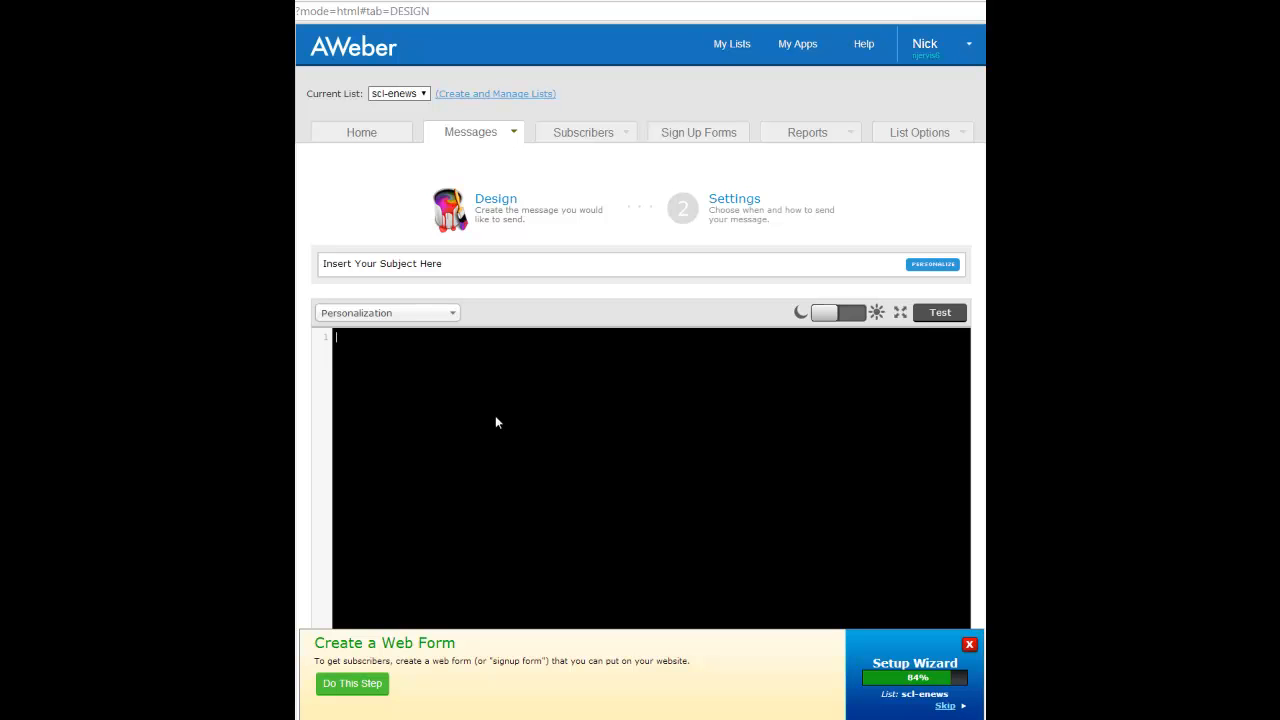
Step: Set the new follow-up message's subject to "Thank you"
click(355, 268)
text(raj)
key(BackSpace)
key(BackSpace)
key(BackSpace)
text(Thank you)
Step: Fill the HTML message body with ten lines of empty <p></p> paragraph tags
scroll(478, 460, down, 3)
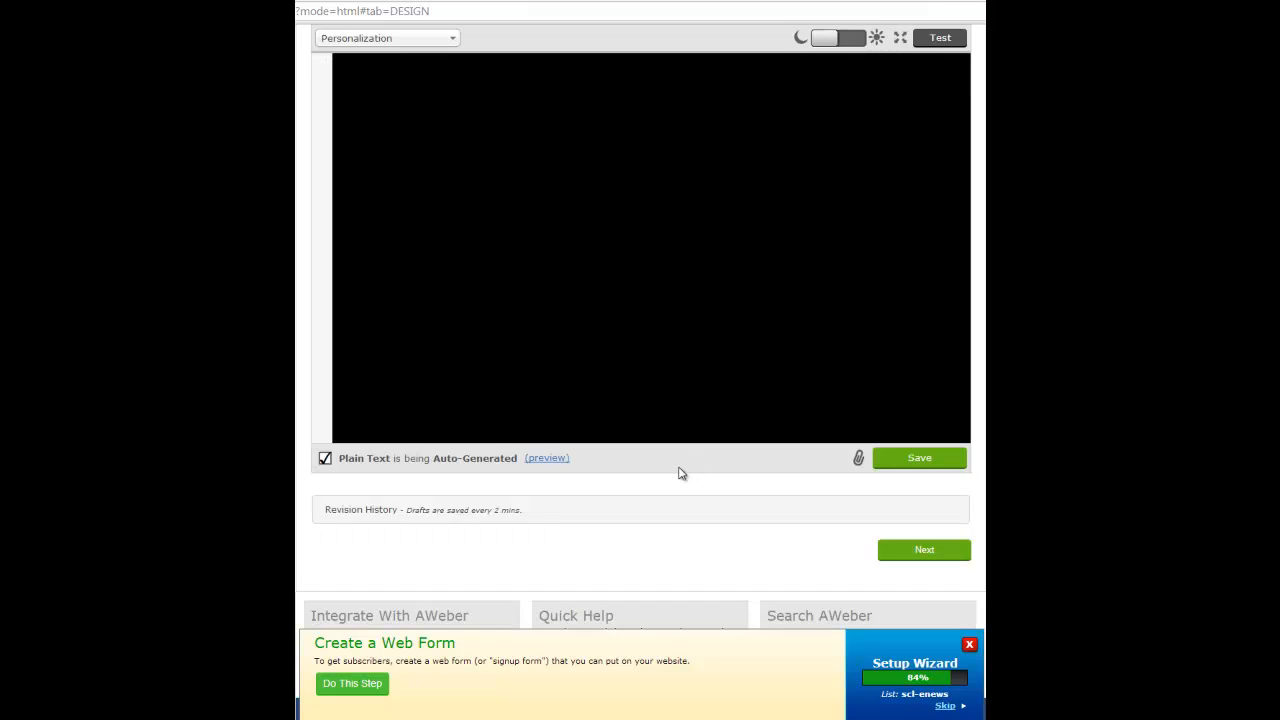
scroll(680, 481, up, 1)
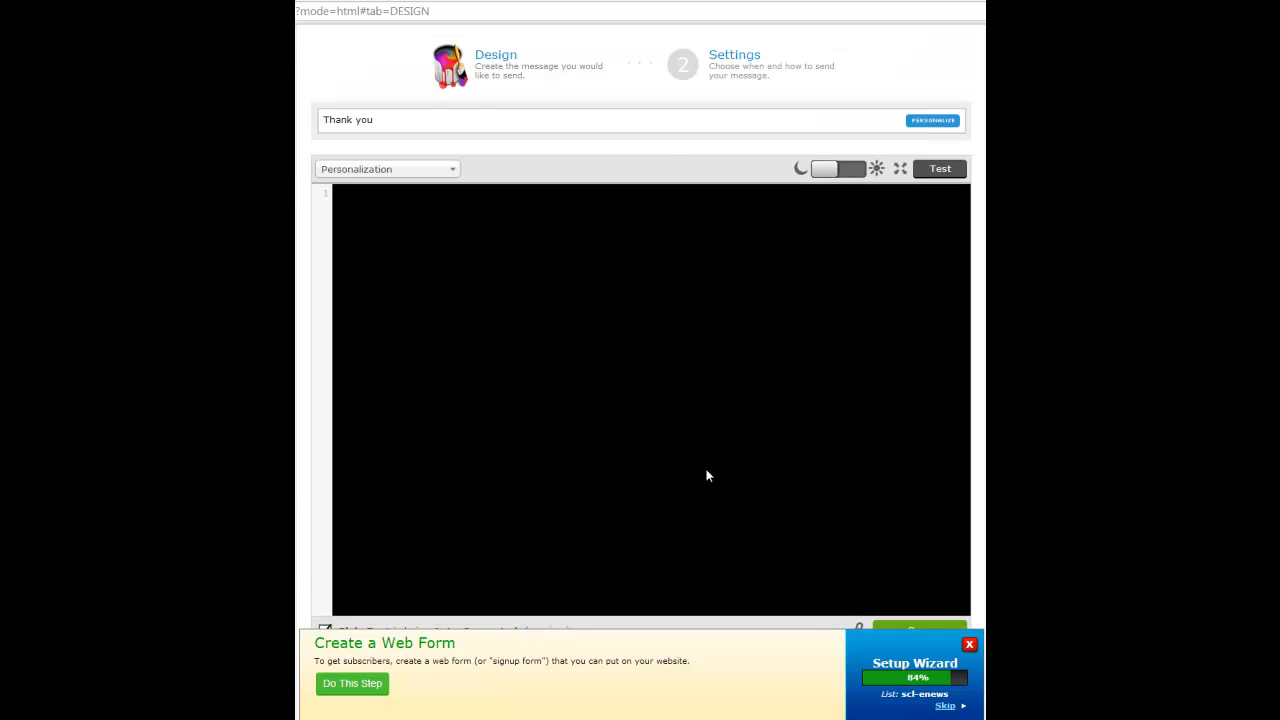
scroll(706, 475, up, 1)
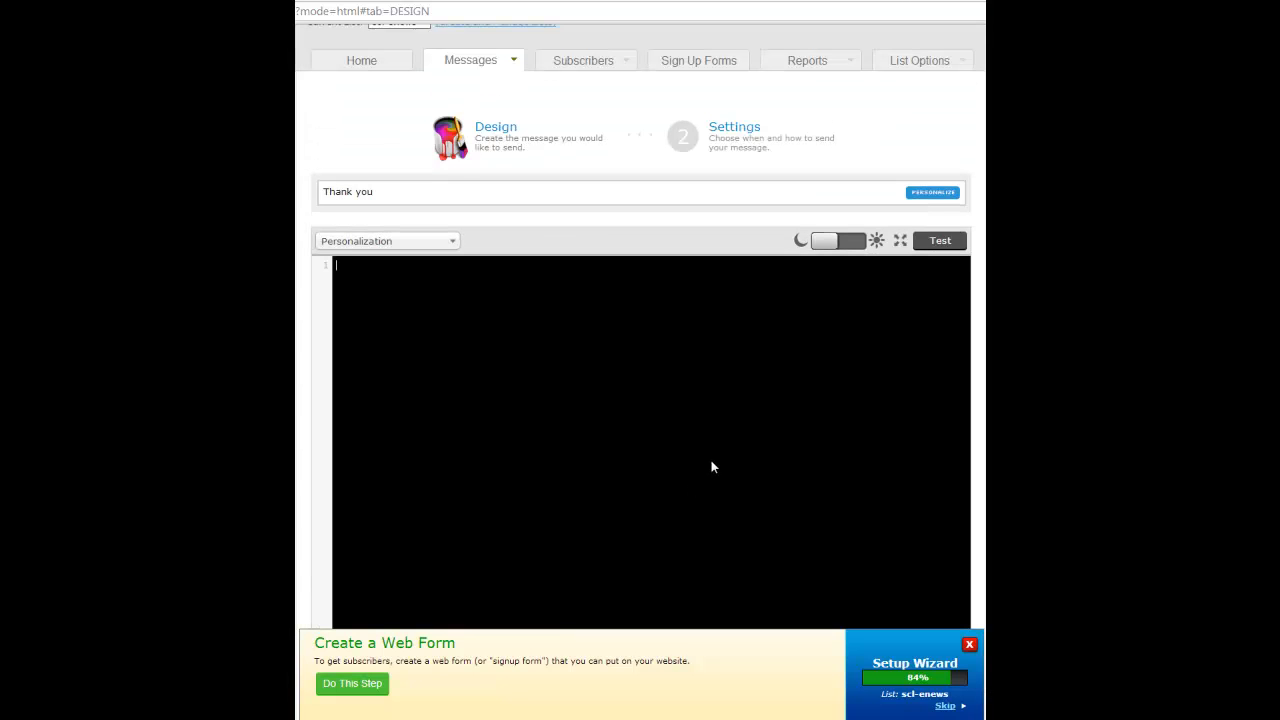
scroll(731, 464, down, 1)
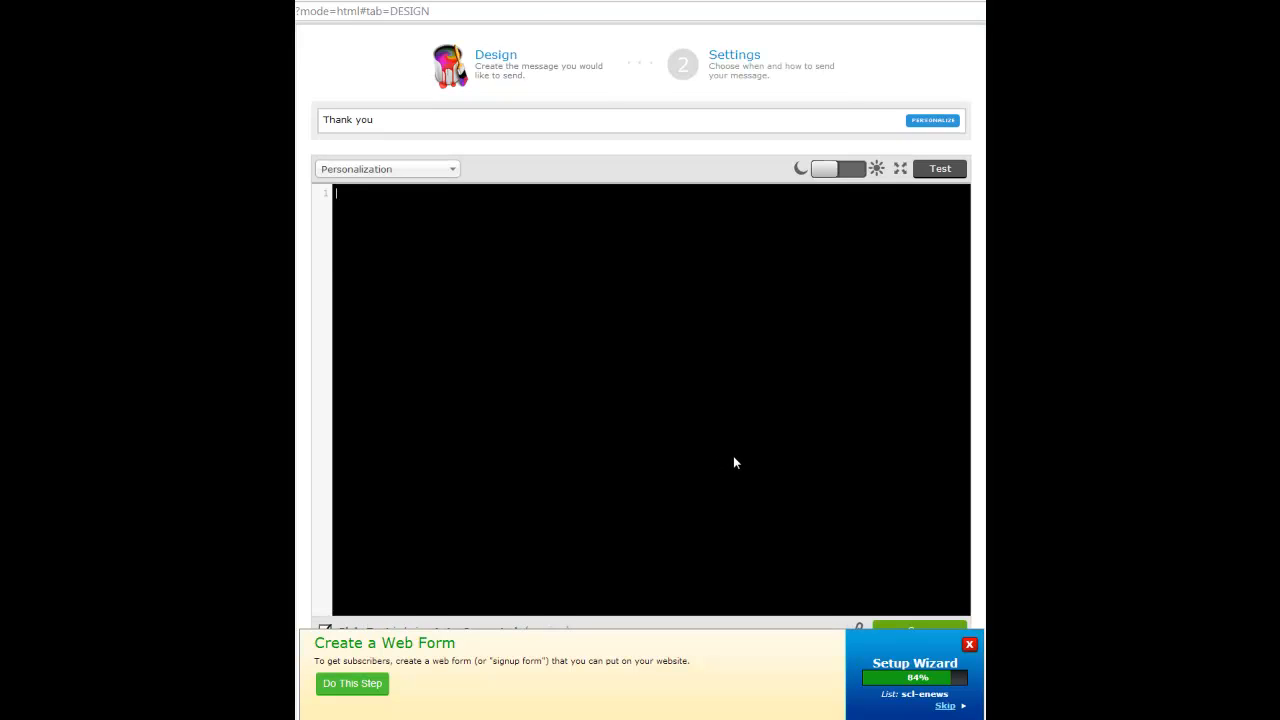
scroll(735, 462, up, 1)
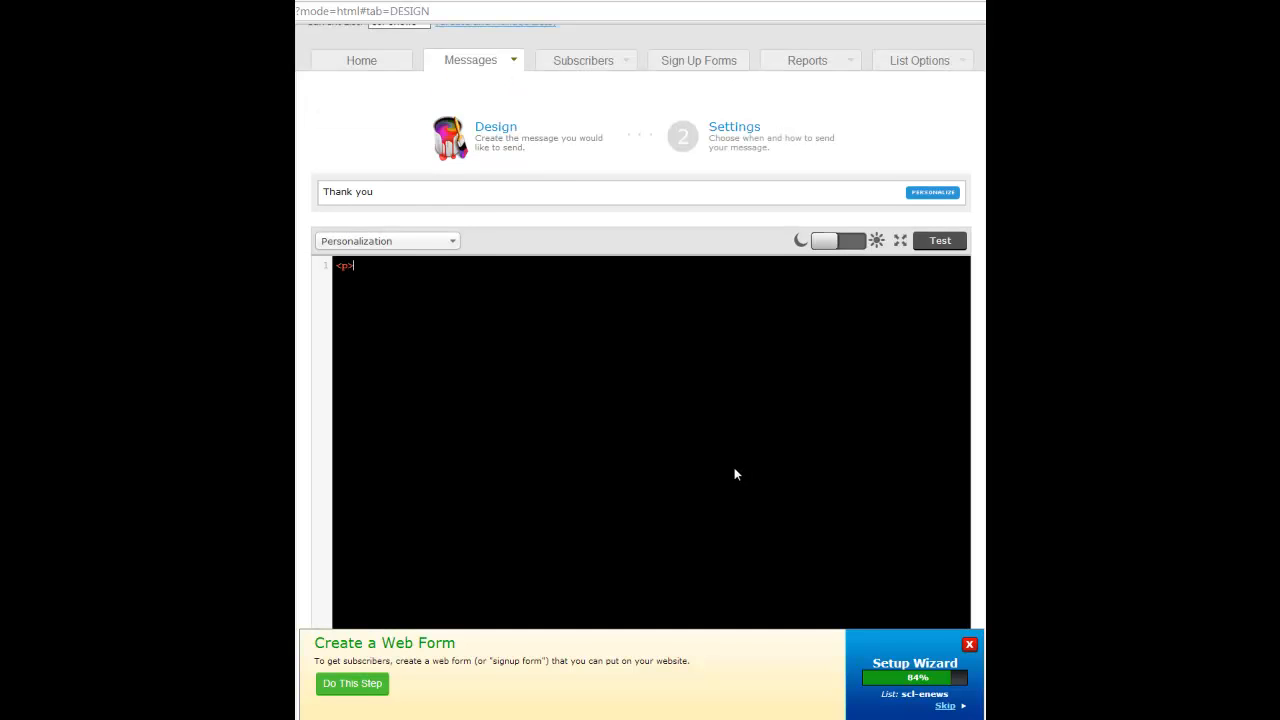
text(/p)
drag(388, 268, 296, 272)
key(Left)
key(Right)
key(Return)
key(BackSpace)
key(Right)
key(Right)
key(End)
key(ctrl+v)
key(ctrl+v)
key(ctrl+v)
key(ctrl+v)
key(ctrl+v)
key(ctrl+v)
key(ctrl+v)
key(ctrl+v)
key(ctrl+v)
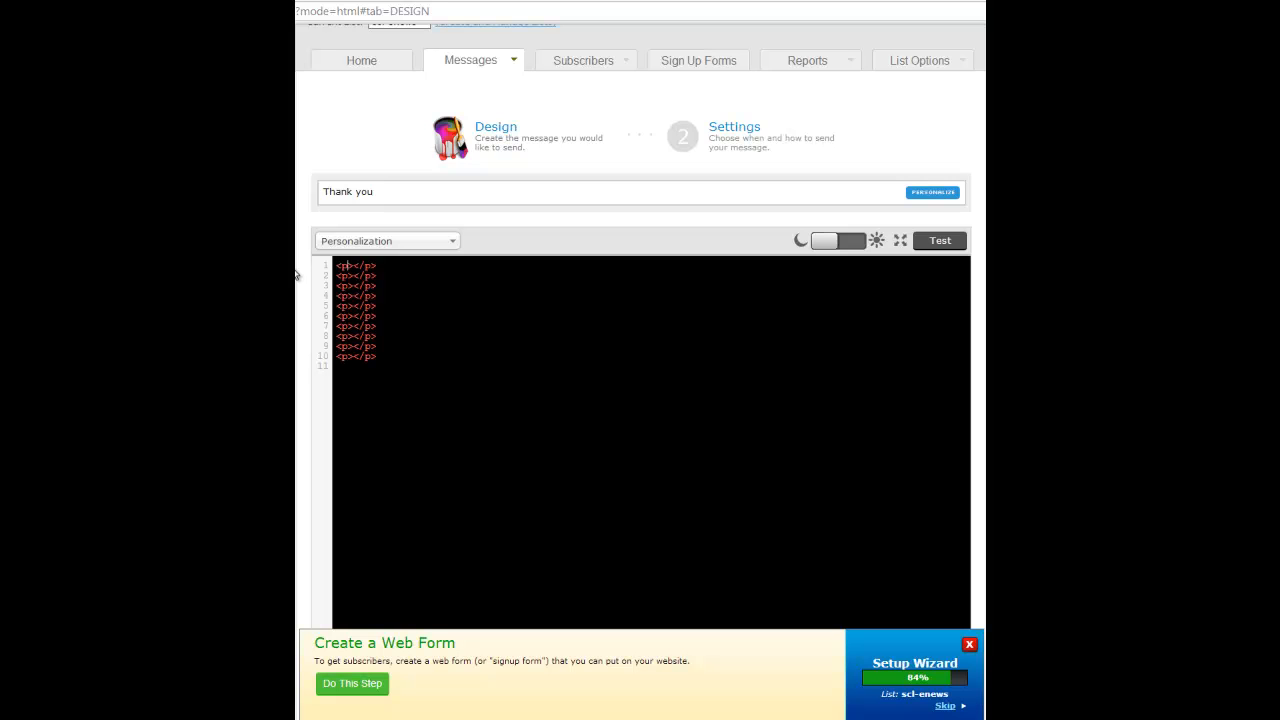
Step: Write "Thank you for signing up for our legal alerts and news." inside the first paragraph
text(Thank you for joining a)
text(ur email mare)
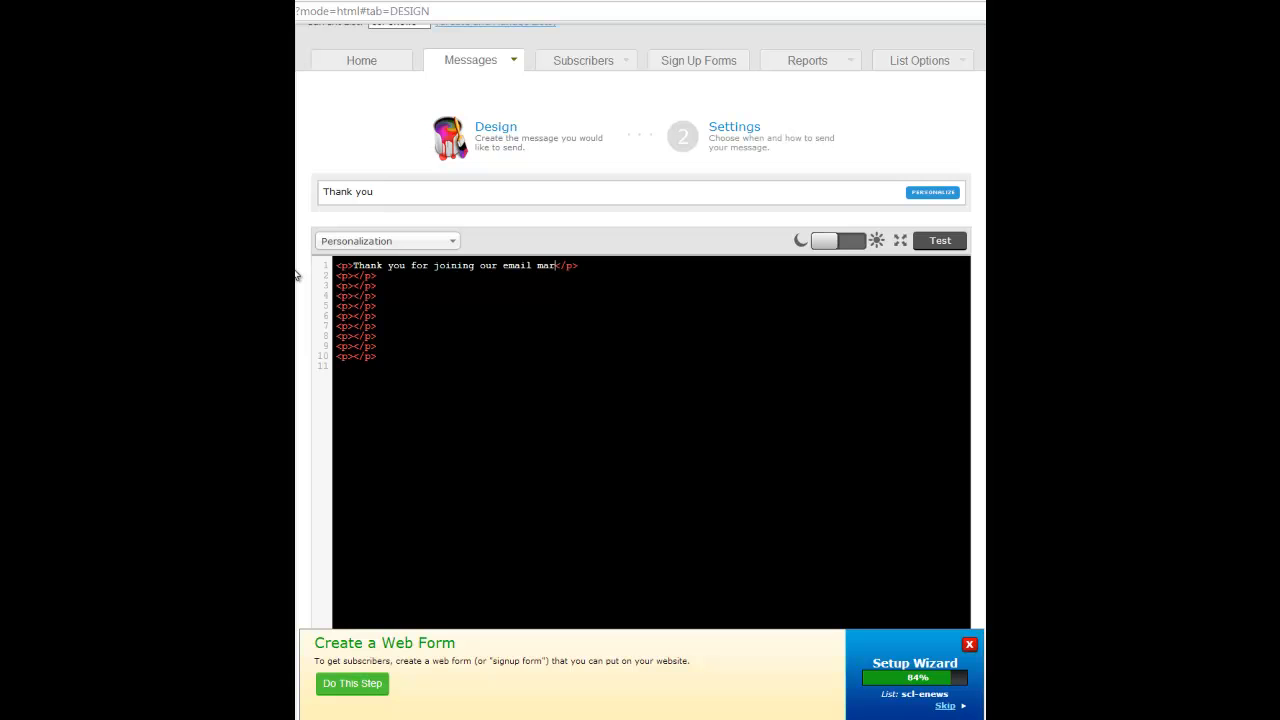
key(BackSpace)
key(BackSpace)
key(BackSpace)
key(BackSpace)
key(BackSpace)
key(BackSpace)
key(BackSpace)
key(BackSpace)
key(BackSpace)
key(BackSpace)
key(BackSpace)
key(BackSpace)
key(BackSpace)
key(BackSpace)
key(BackSpace)
key(ctrl+BackSpace)
key(ctrl+BackSpace)
text(for signing up for)
text( our legal ale)
text(rs and)
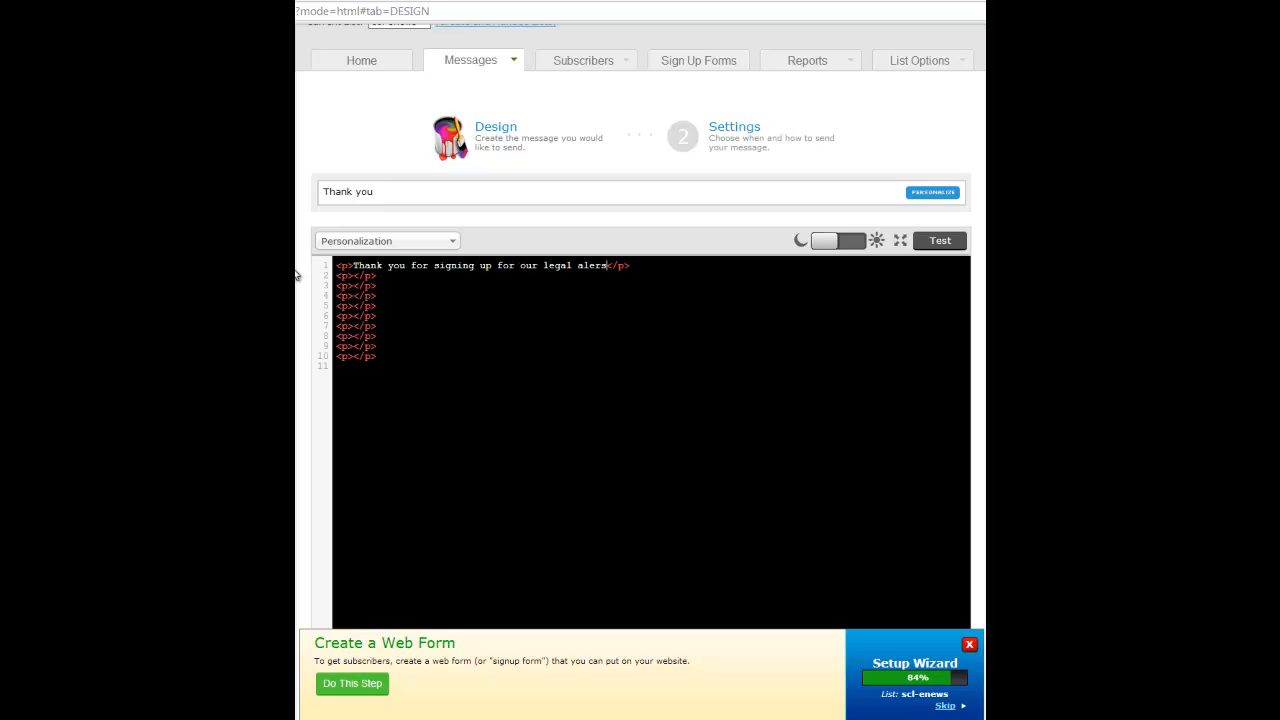
key(BackSpace)
key(BackSpace)
key(BackSpace)
key(BackSpace)
key(BackSpace)
key(BackSpace)
text(ts and news.)
key(Left)
text(If we can help y)
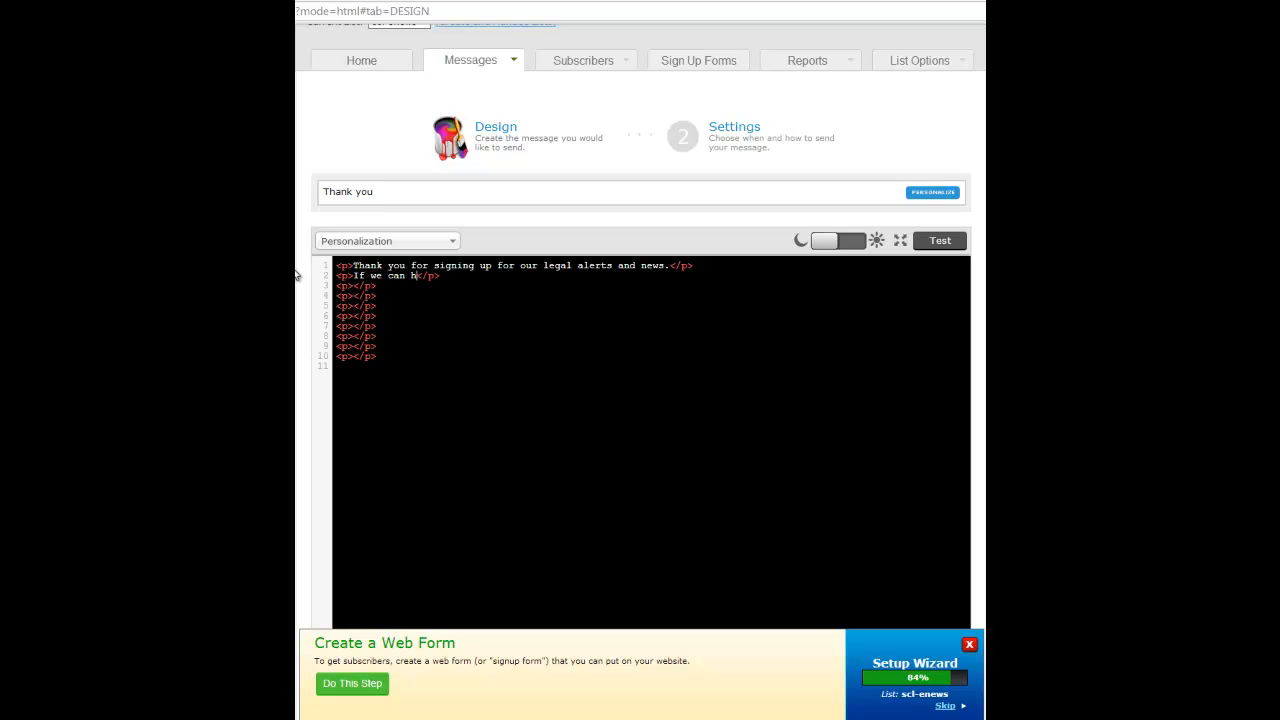
text(ou with any legal services, please)
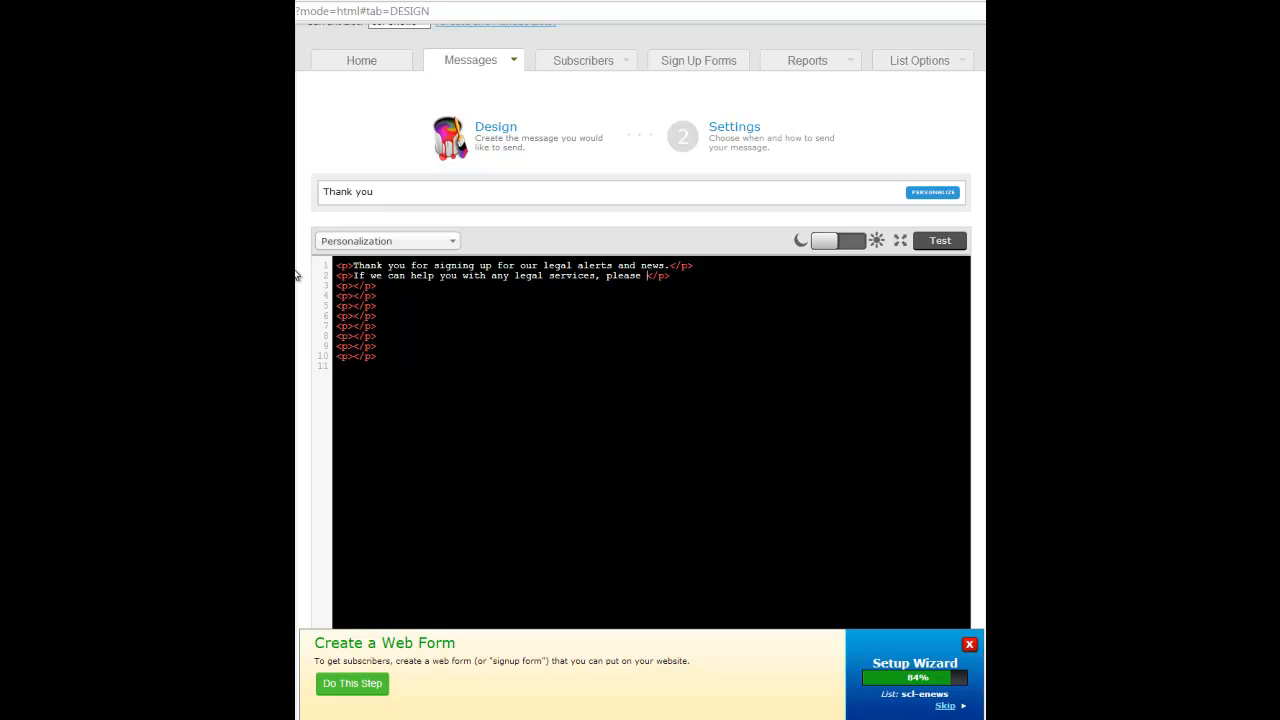
key(BackSpace)
key(BackSpace)
key(BackSpace)
key(BackSpace)
key(BackSpace)
key(BackSpace)
key(BackSpace)
key(BackSpace)
key(BackSpace)
key(BackSpace)
key(BackSpace)
key(BackSpace)
key(BackSpace)
key(BackSpace)
key(BackSpace)
key(BackSpace)
key(BackSpace)
key(BackSpace)
key(BackSpace)
key(BackSpace)
key(BackSpace)
key(BackSpace)
key(BackSpace)
key(BackSpace)
key(BackSpace)
key(BackSpace)
key(BackSpace)
key(BackSpace)
key(BackSpace)
key(BackSpace)
key(BackSpace)
key(BackSpace)
key(BackSpace)
key(BackSpace)
key(BackSpace)
key(BackSpace)
key(BackSpace)
key(BackSpace)
key(BackSpace)
key(BackSpace)
Step: Write "Here are a list of all of the legal services we can help you with. Please remember that we" in the second paragraph
text(Here are a list of all of the legal services we can help you with. Please remember that we )
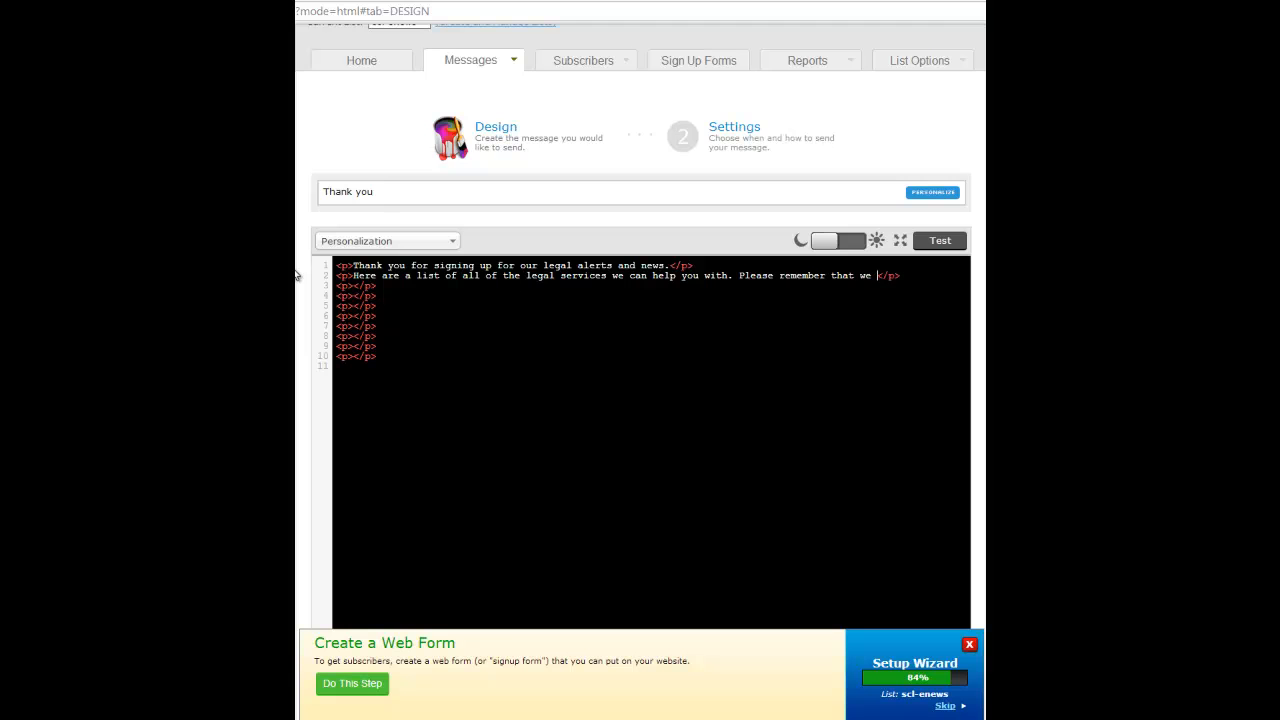
text(can)
key(BackSpace)
key(BackSpace)
key(BackSpace)
key(BackSpace)
Step: Finish the second paragraph with "offer a free initial enquiry so if you have any questions please do not hesitate to call us."
text(offer a f)
key(BackSpace)
key(BackSpace)
text(tial enquiry)
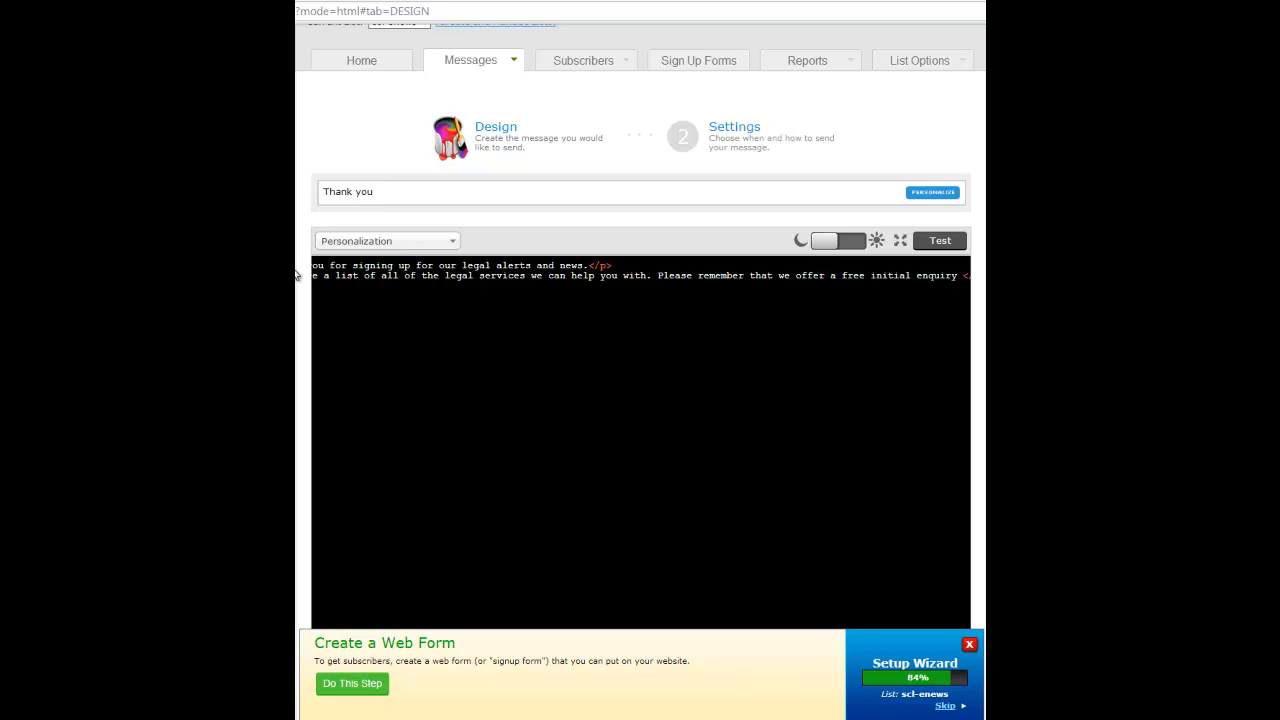
text( so if you have any que)
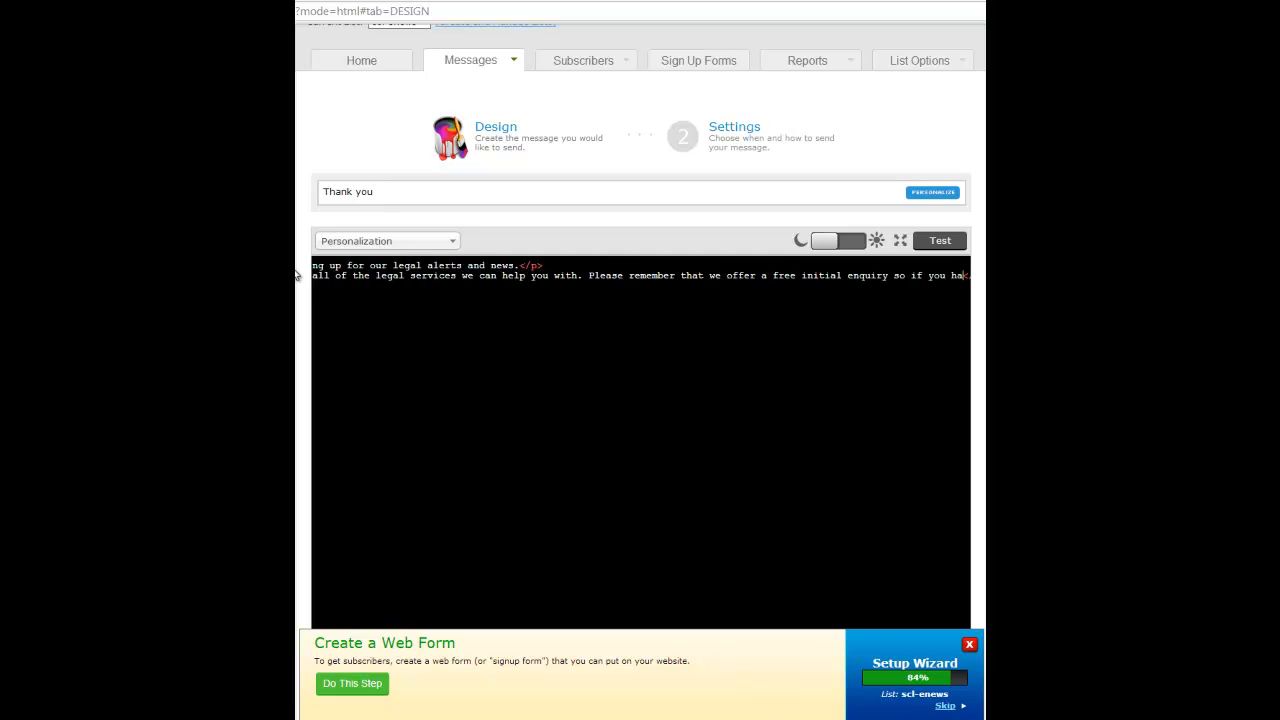
text(stions ple)
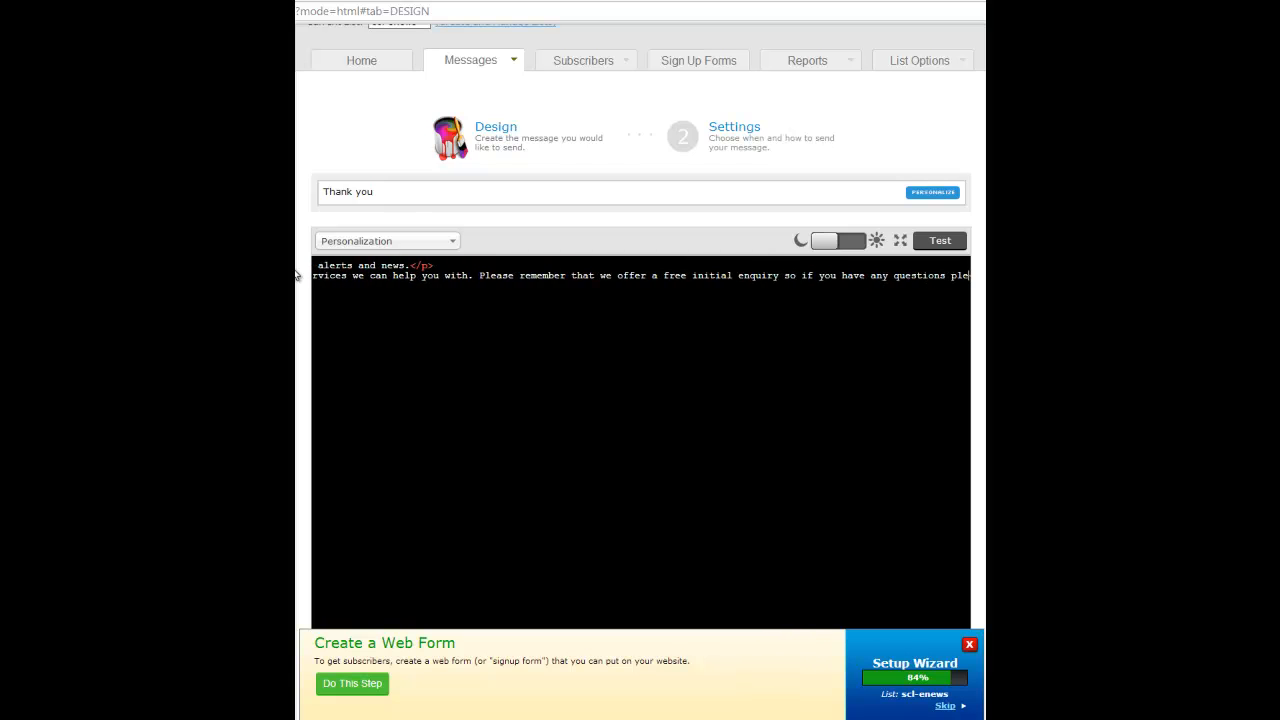
text(ase do not hesit)
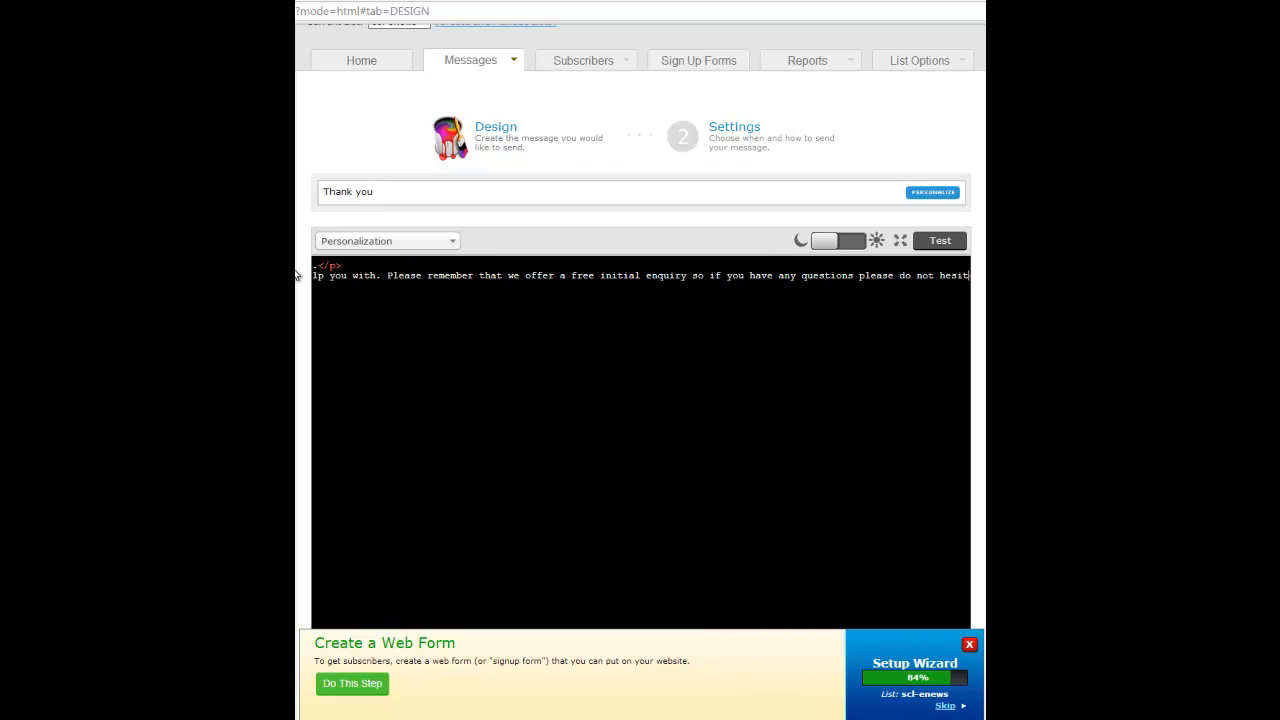
text(ate to call us.<)
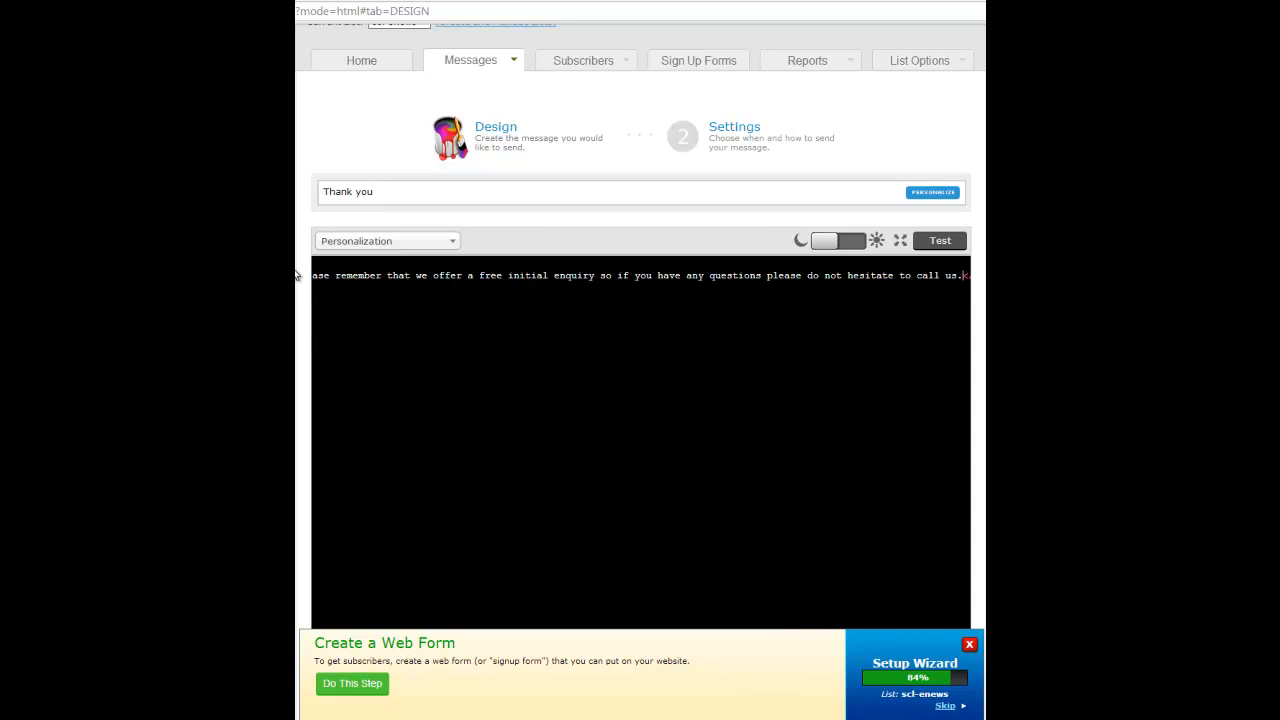
Step: Insert an unordered list with one empty <li></li> item below the second paragraph, above the empty paragraph tags
click(360, 335)
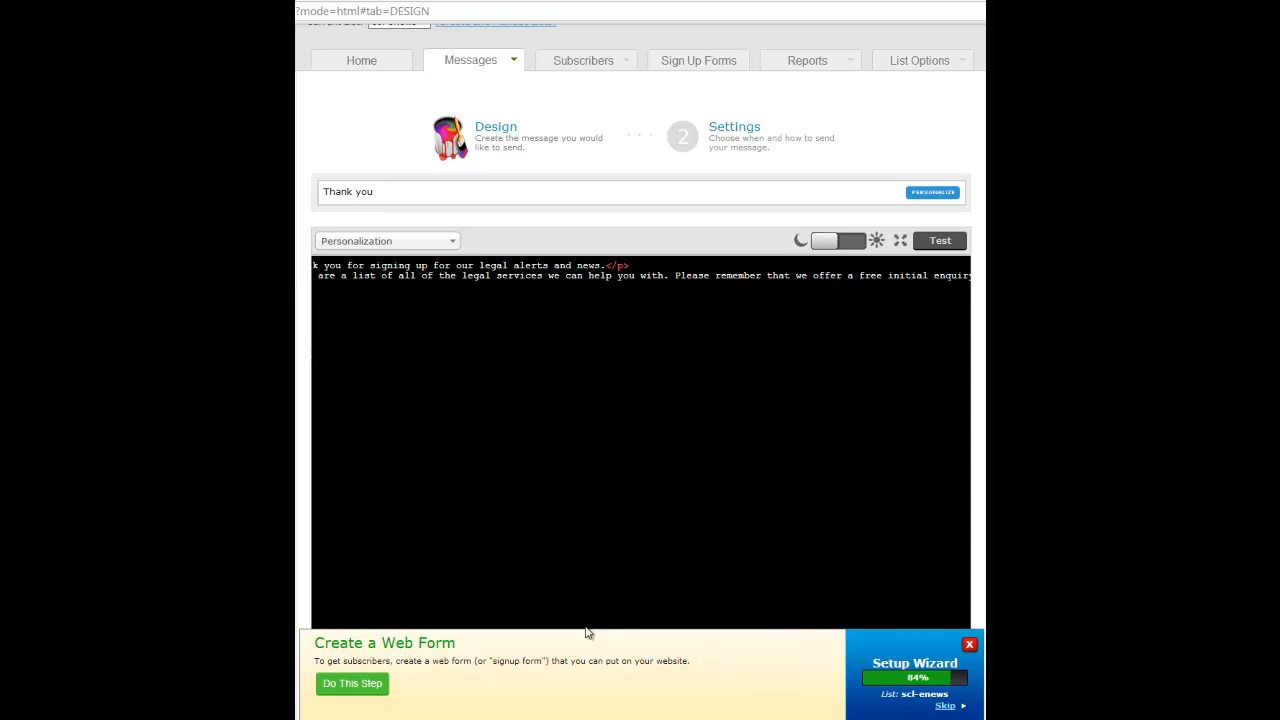
drag(365, 348, 316, 347)
click(344, 326)
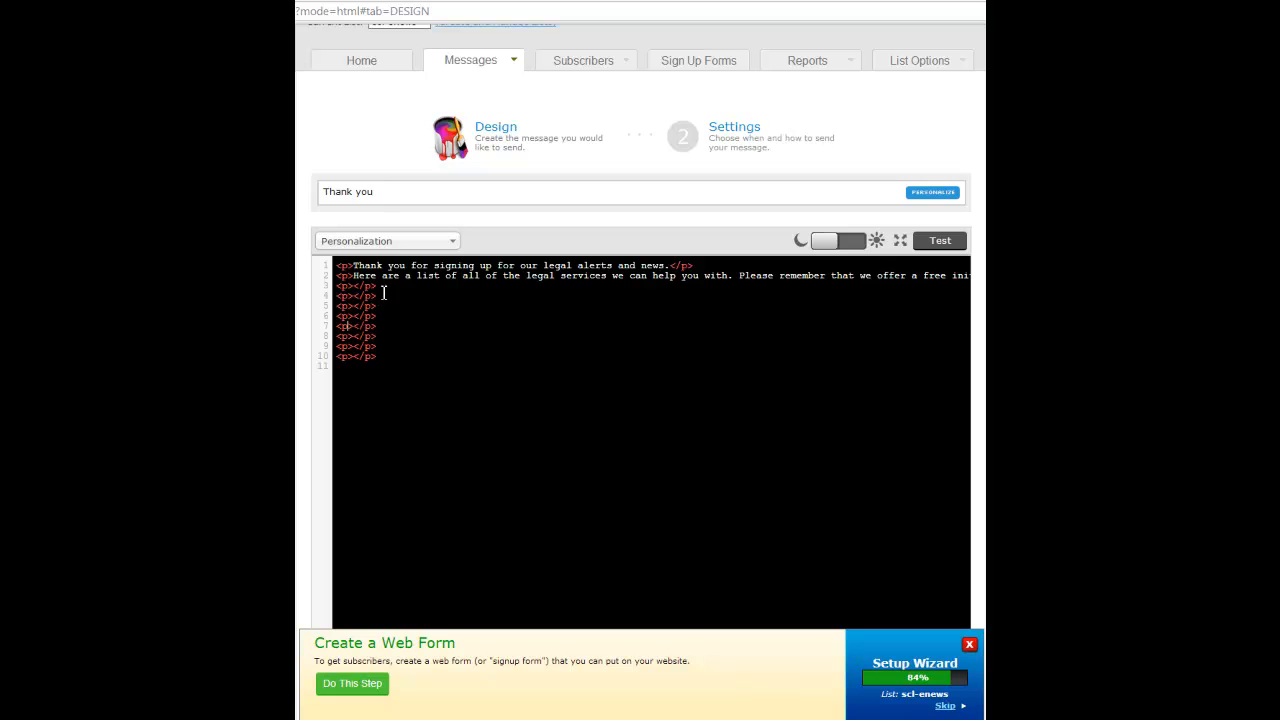
click(341, 286)
key(Return)
key(Return)
text(<ul>)
key(Return)
text(<li></li>)
key(Return)
text(</)
Step: Enter "Conveyancing" as the first list item and add a new line beneath it inside the list
click(371, 296)
text(Crminal)
key(BackSpace)
key(BackSpace)
key(BackSpace)
key(BackSpace)
key(BackSpace)
text(i>)
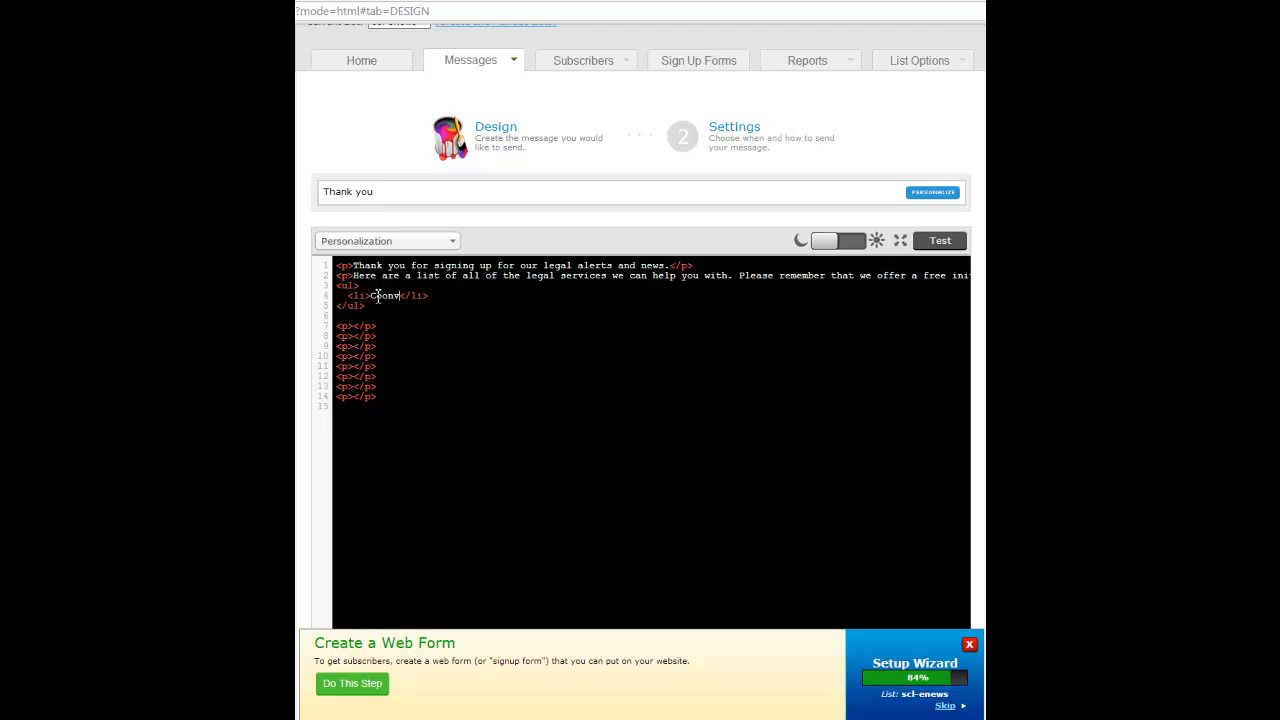
text(veryan)
key(BackSpace)
key(BackSpace)
key(BackSpace)
key(BackSpace)
text(yancing)
key(Return)
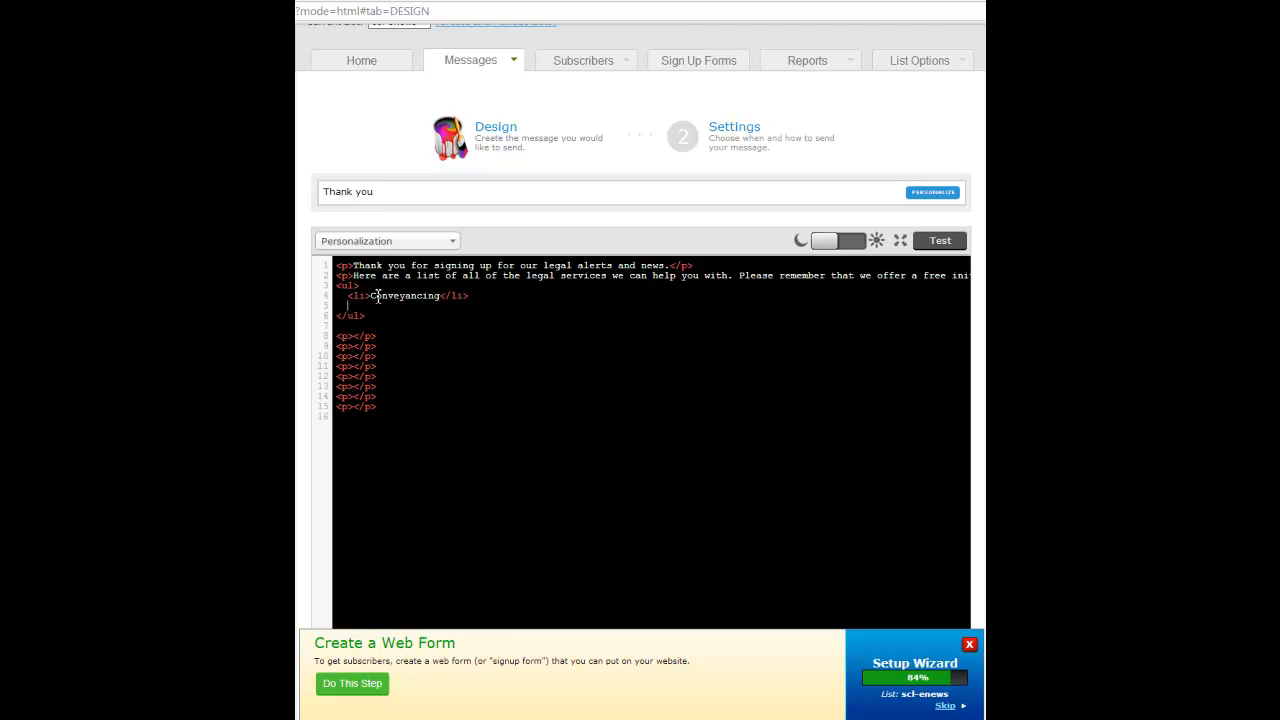
Step: Add a "Wills" list item and write "Call us on xxx or complete a free online enquiry to contact us." in the paragraph below
text(<li>Wills</li>)
key(Delete)
text(Call us on xxx)
text( or )
text(complete a f)
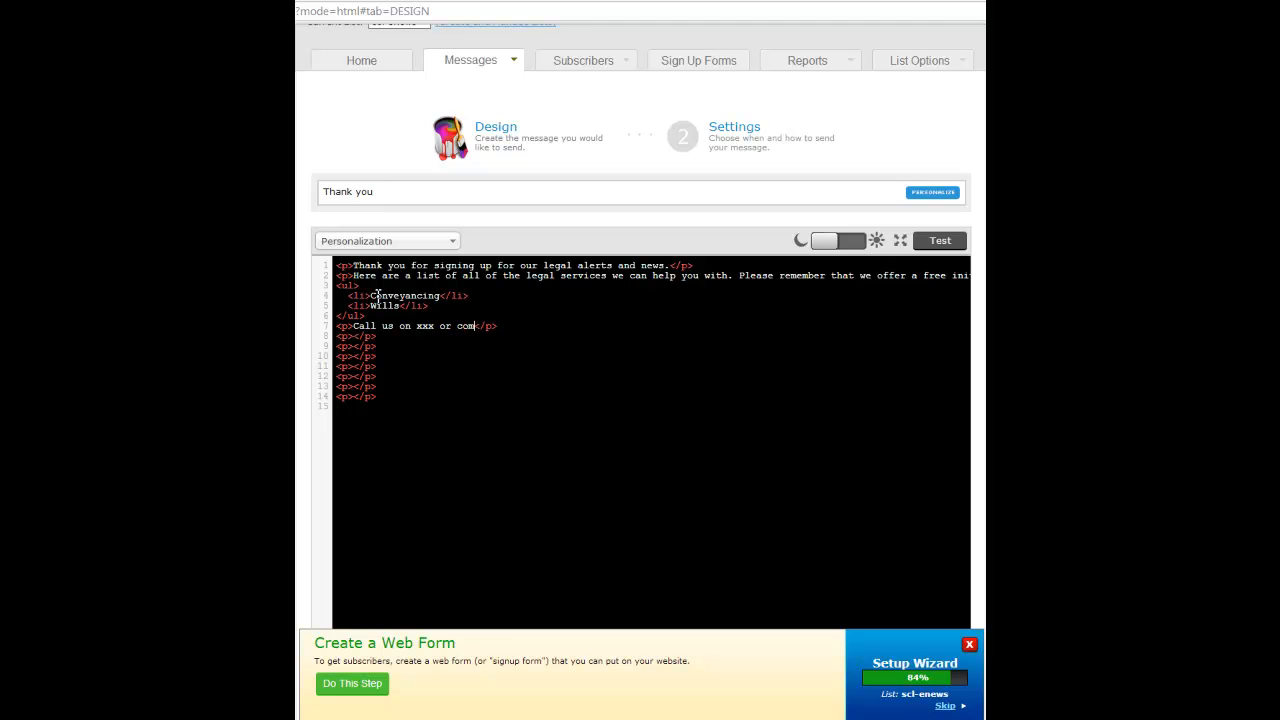
text(ree online enquiry)
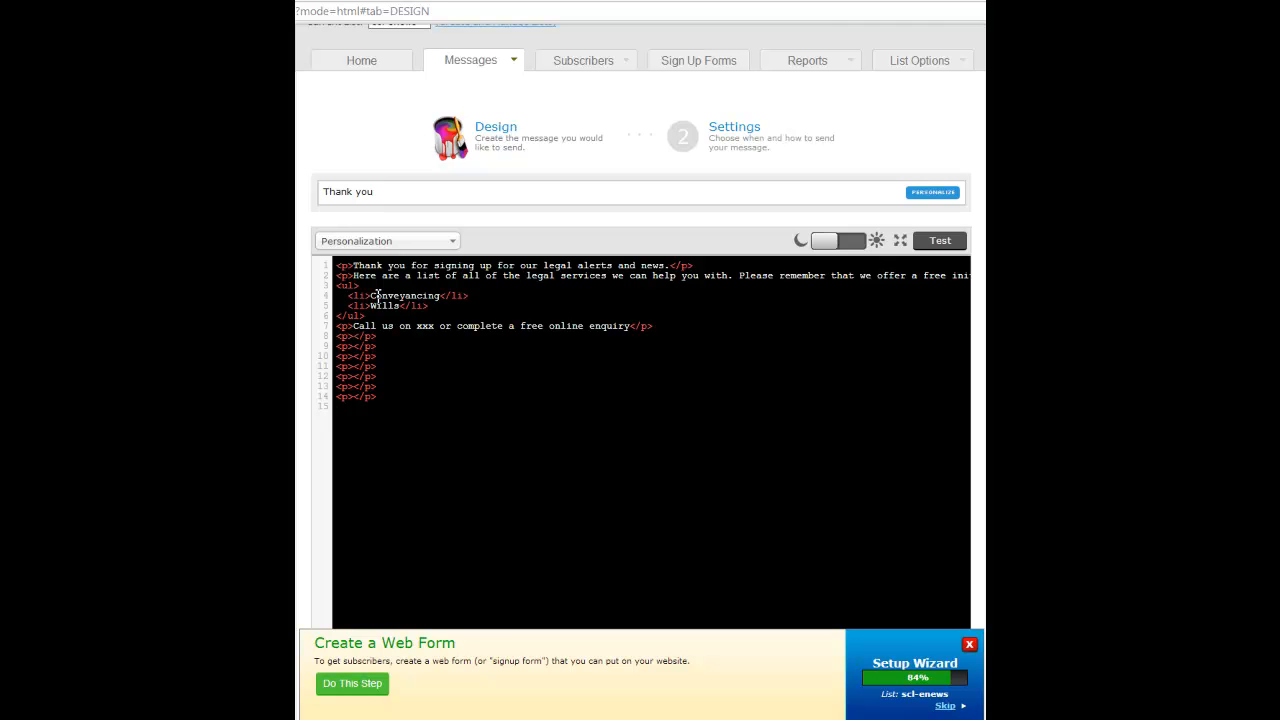
text(to)
text( contact us.)
Step: Insert an opening link tag before "free online enquiry" with the href placeholder "enteryoururl http etc"
text(<a )
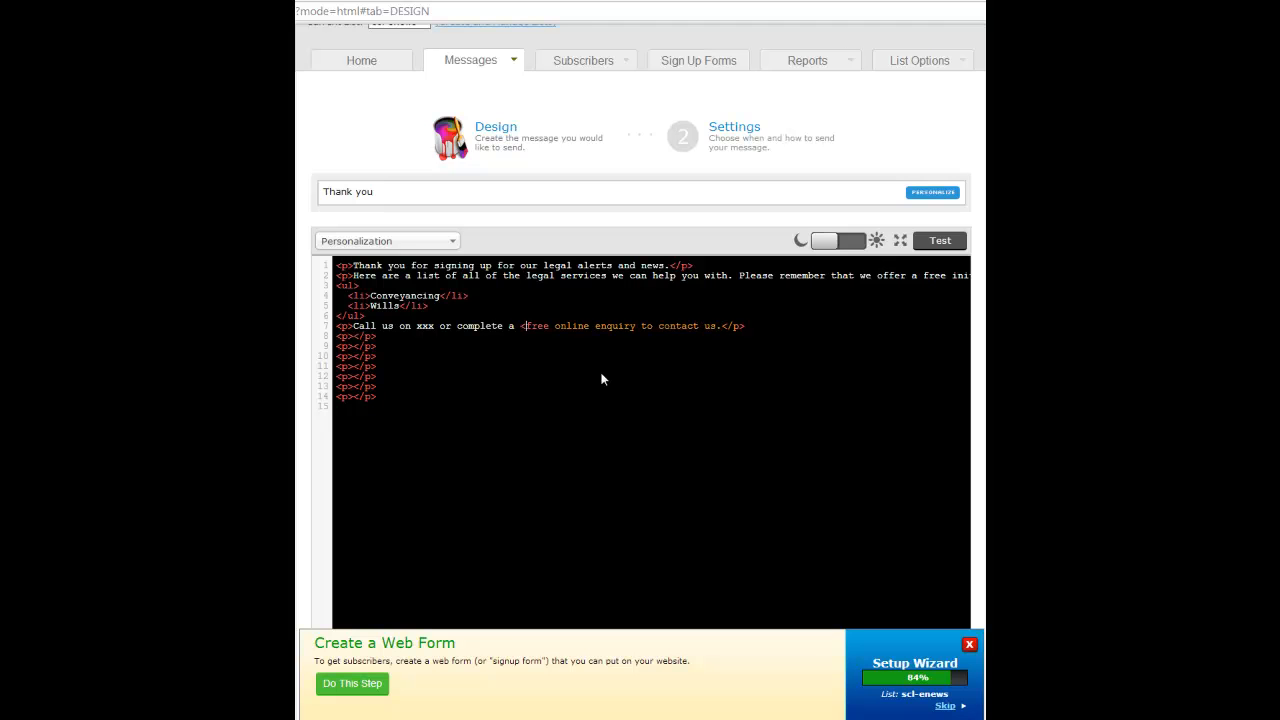
text(href)
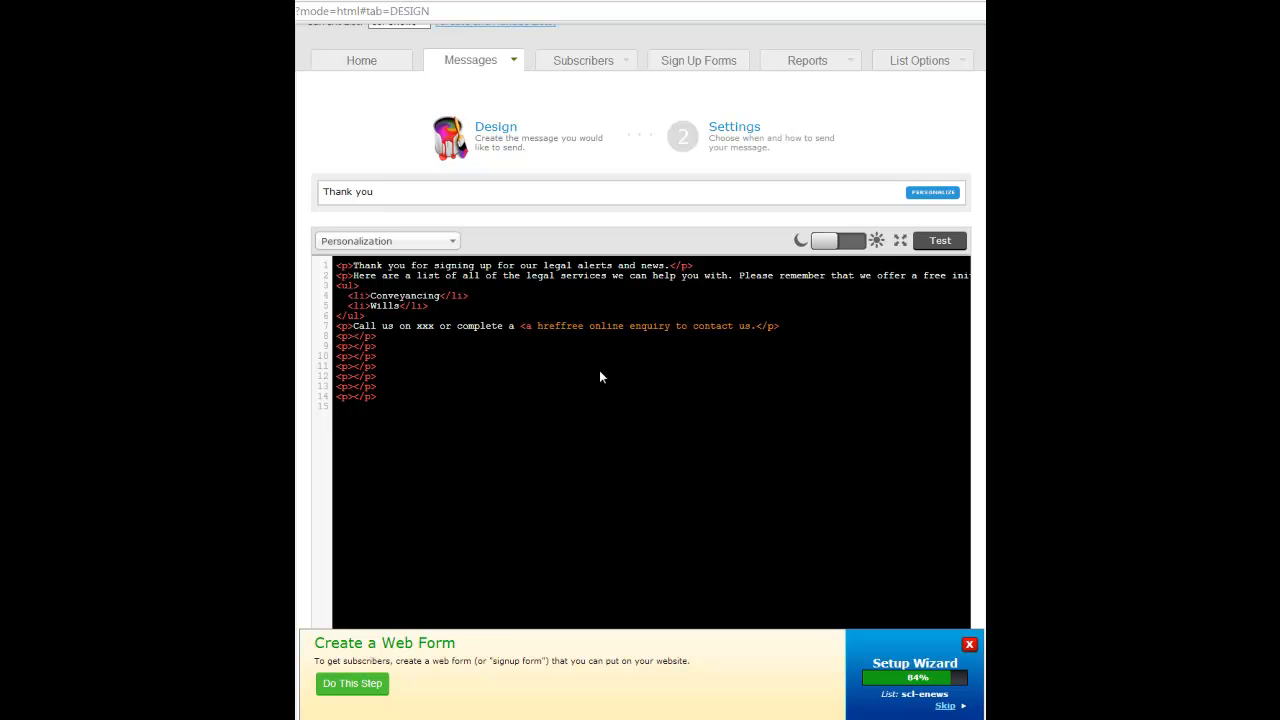
text("")
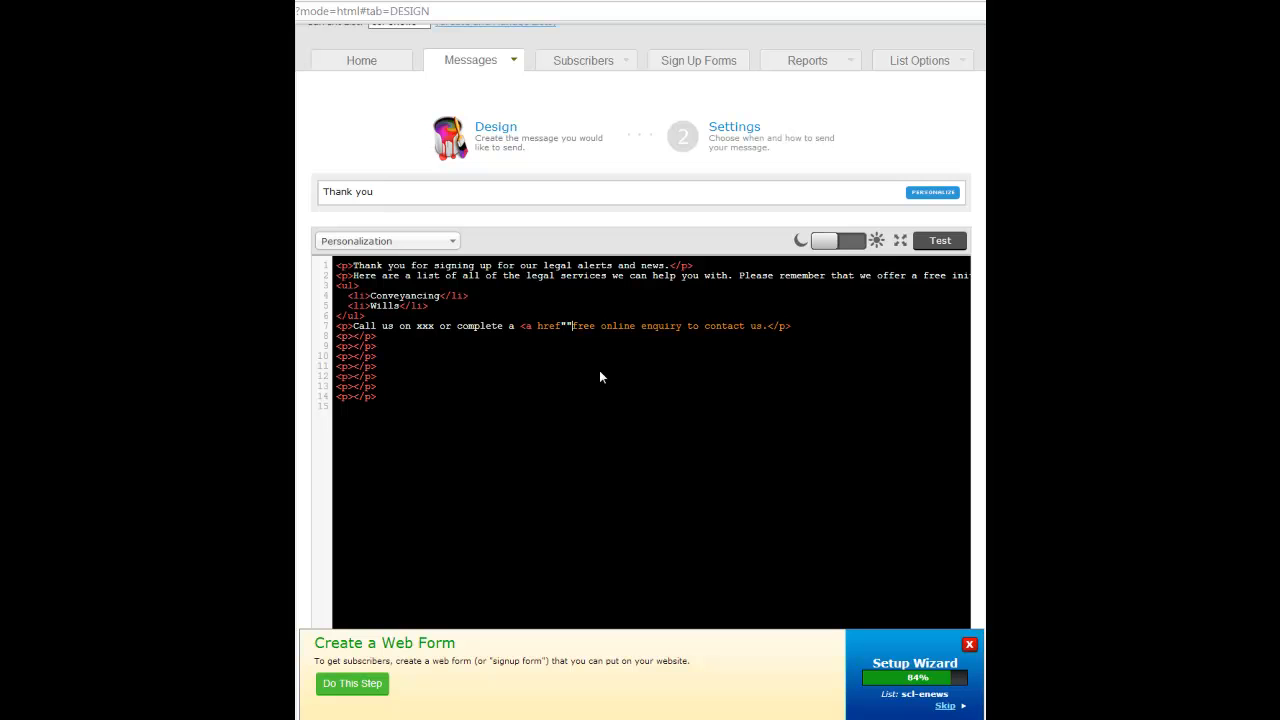
text(>)
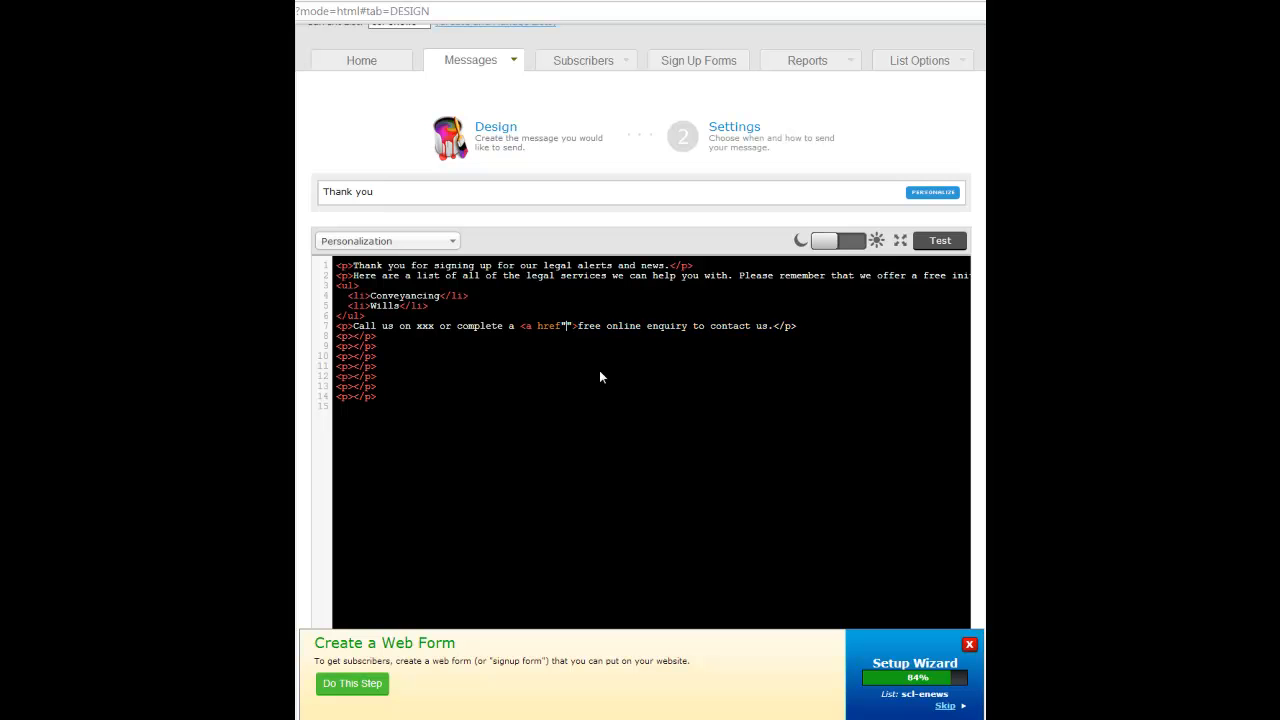
text(enteryouru)
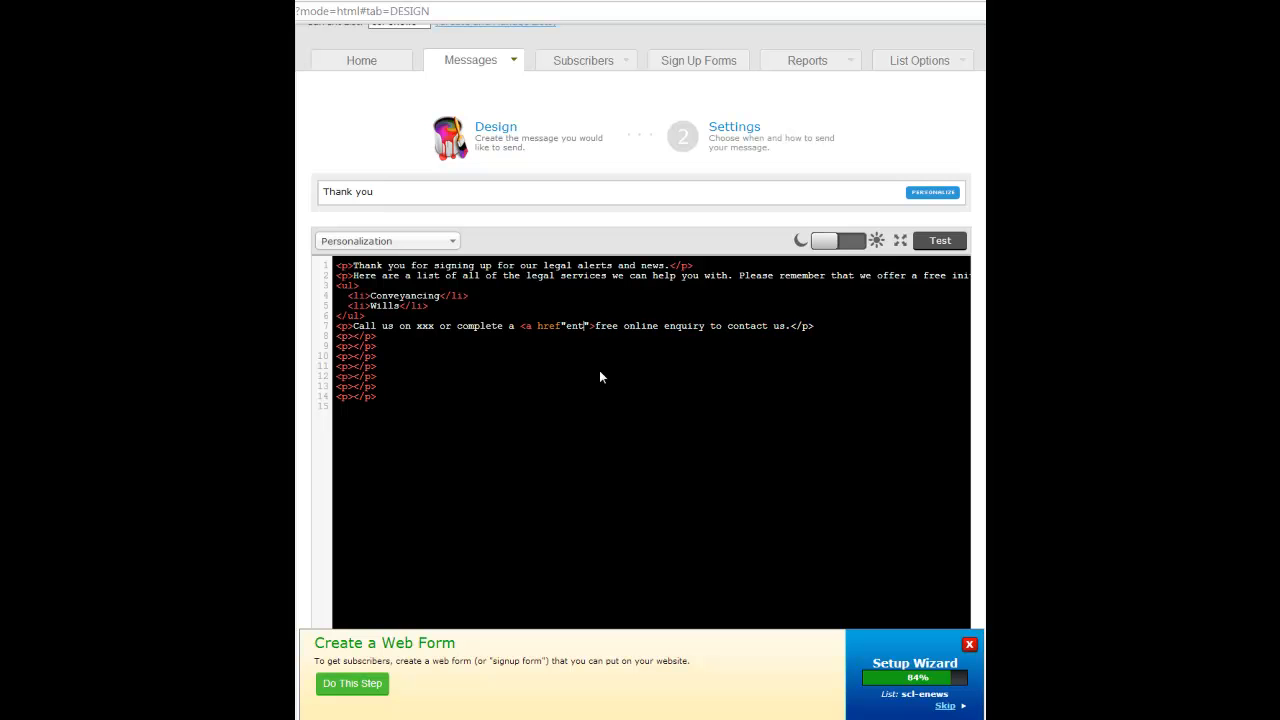
text(rl)
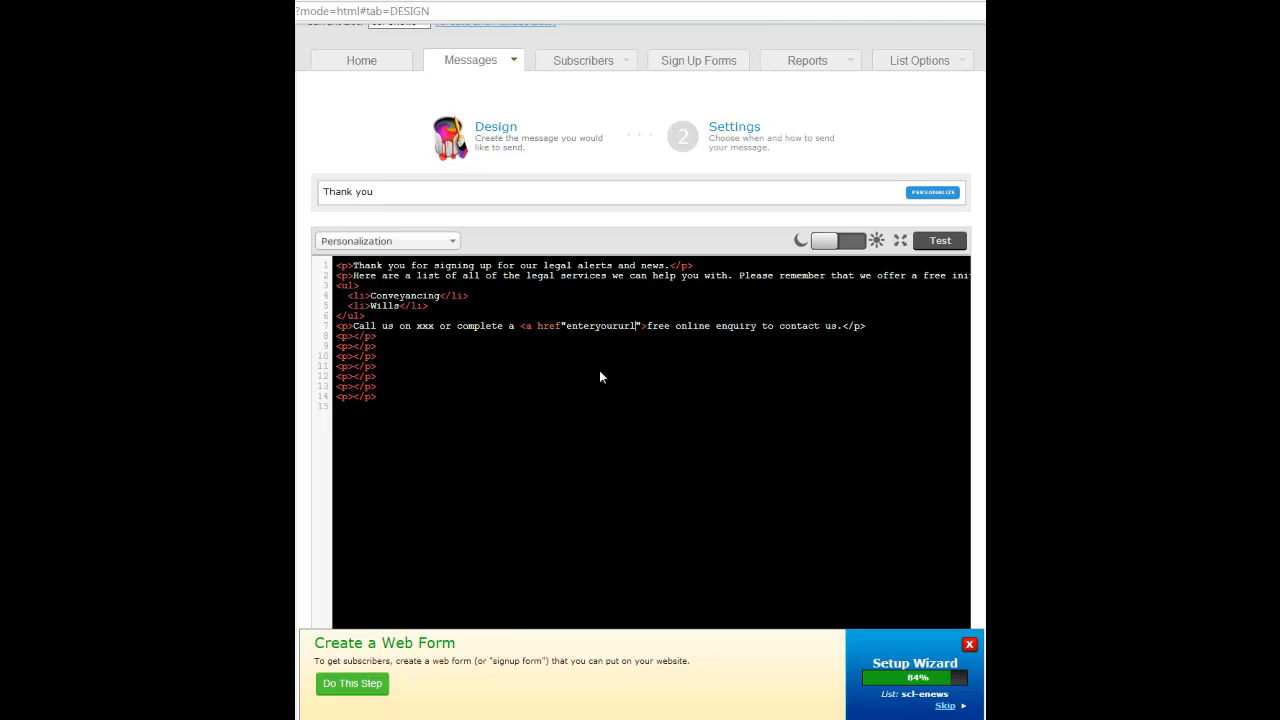
text( http)
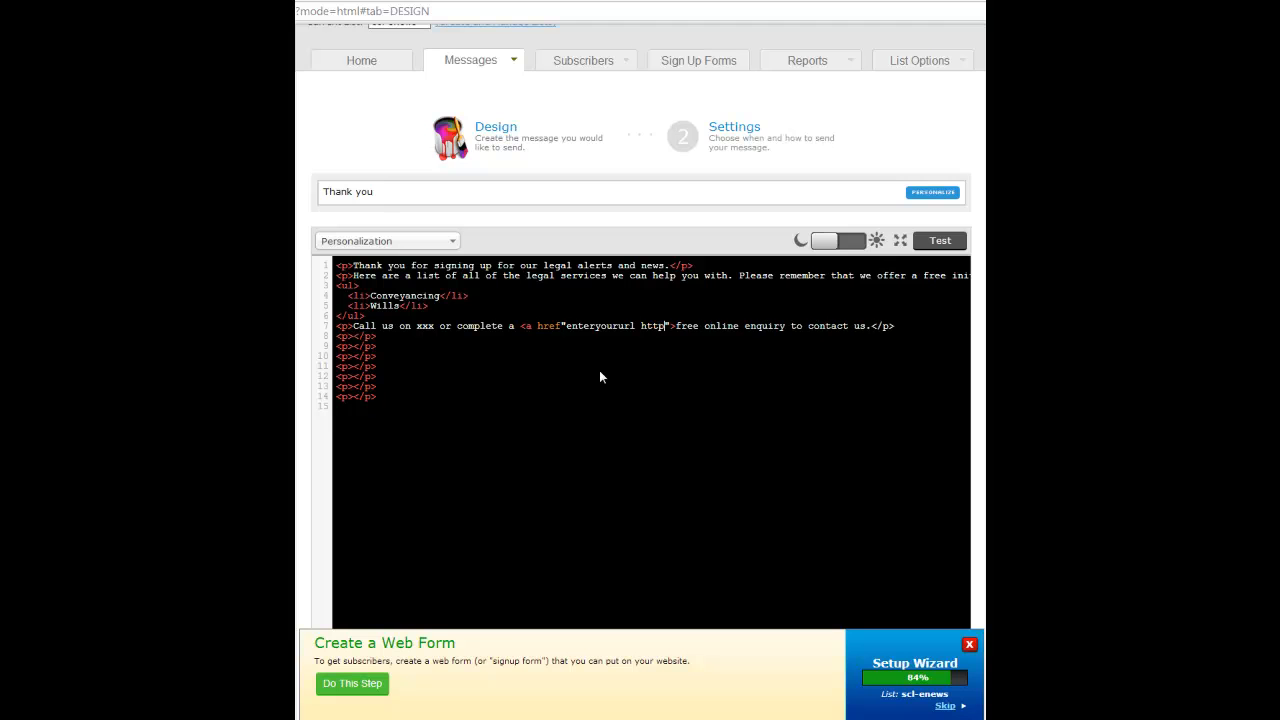
text( etc)
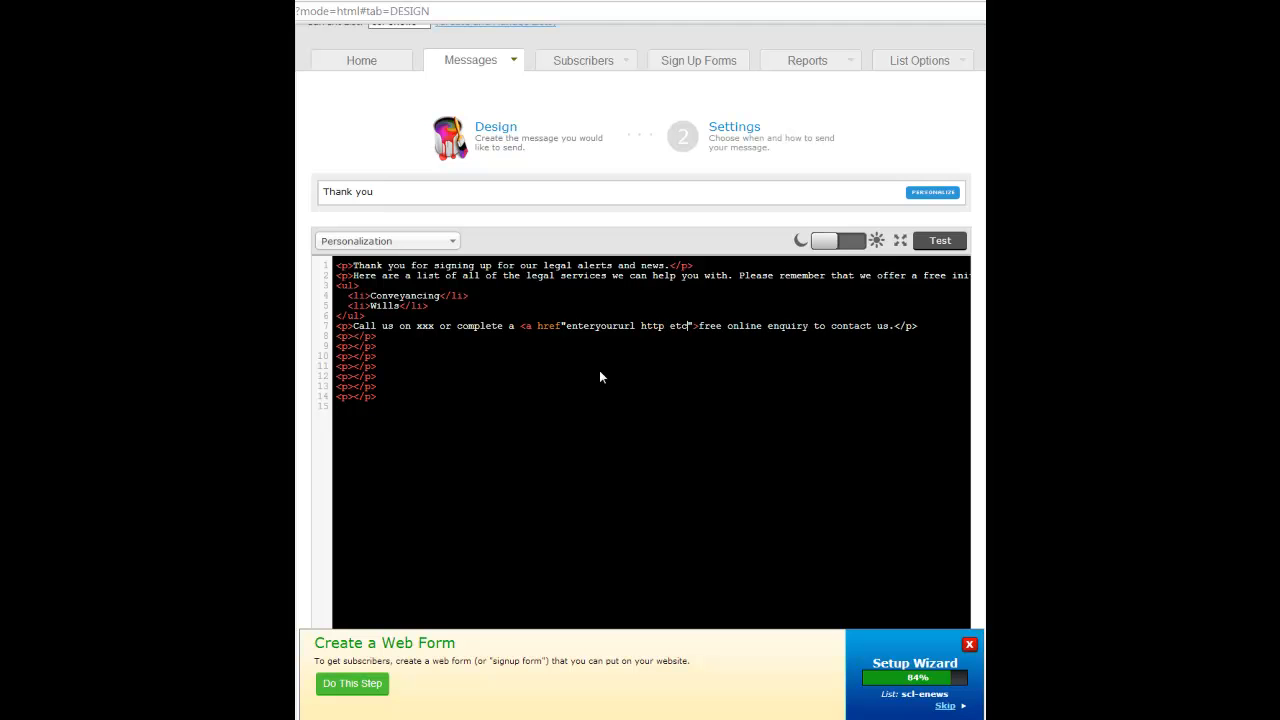
Step: Close the link with </a> after "free online enquiry" and select the placeholder URL text
key(ctrl+Right)
key(ctrl+Right)
key(ctrl+Right)
text(</a>)
drag(566, 326, 692, 326)
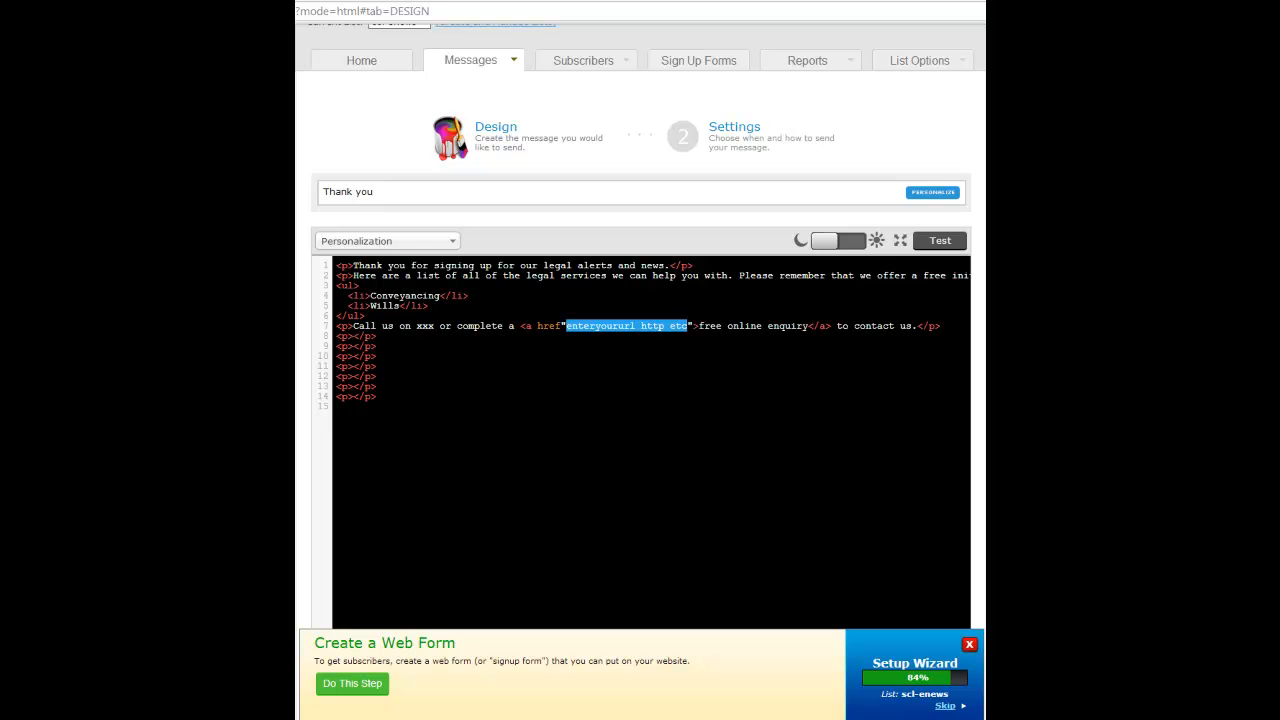
Step: Capture the page area showing the thank-you message's HTML code with Snagit
scroll(818, 362, down, 3)
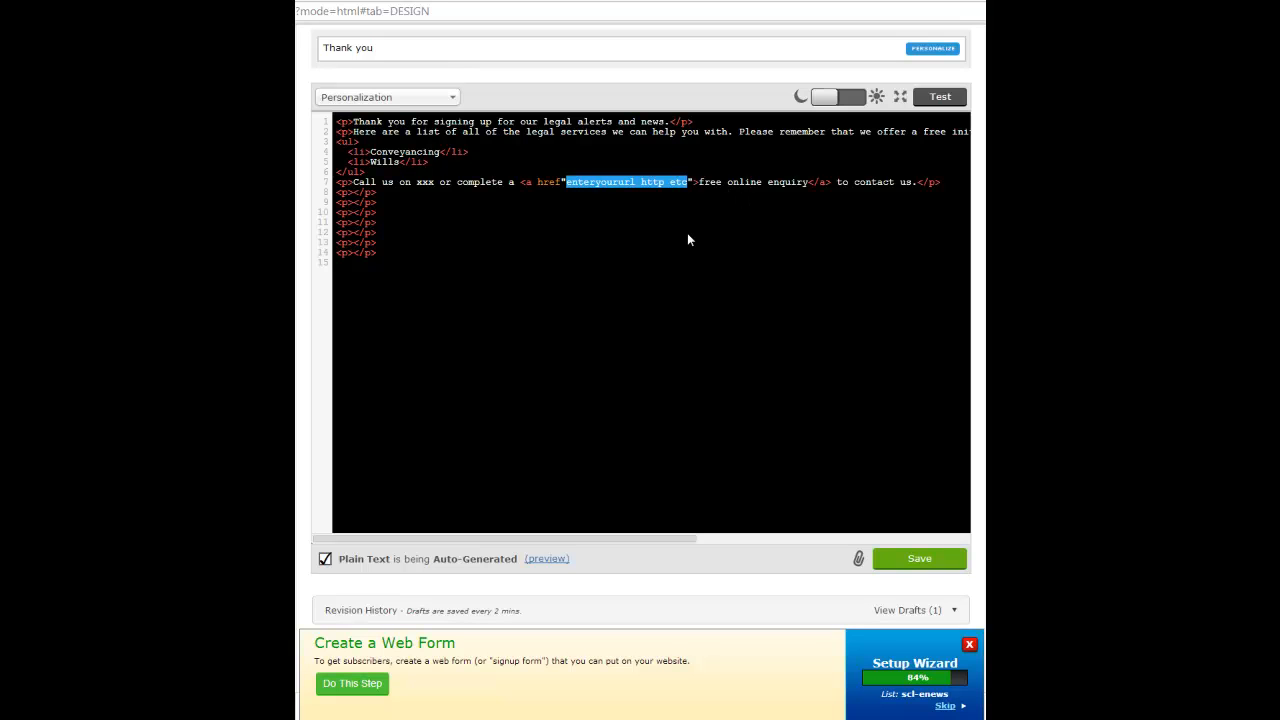
click(349, 192)
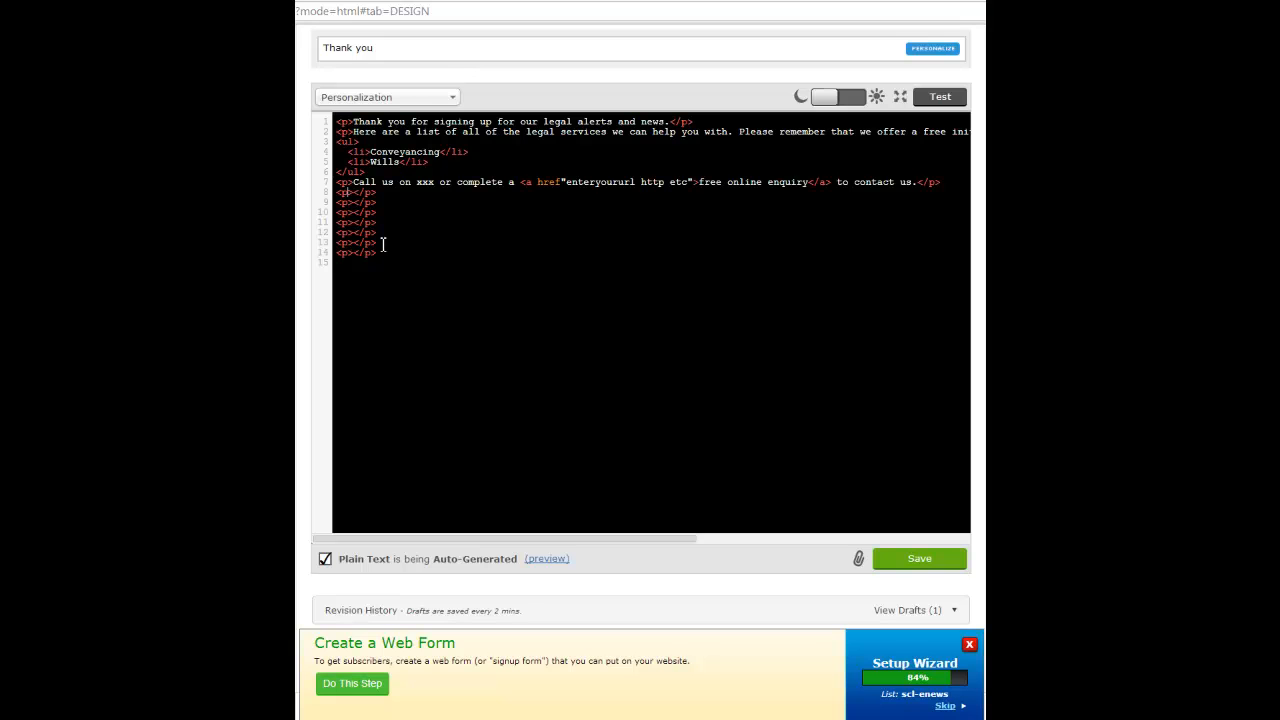
scroll(383, 245, down, 3)
scroll(399, 260, up, 4)
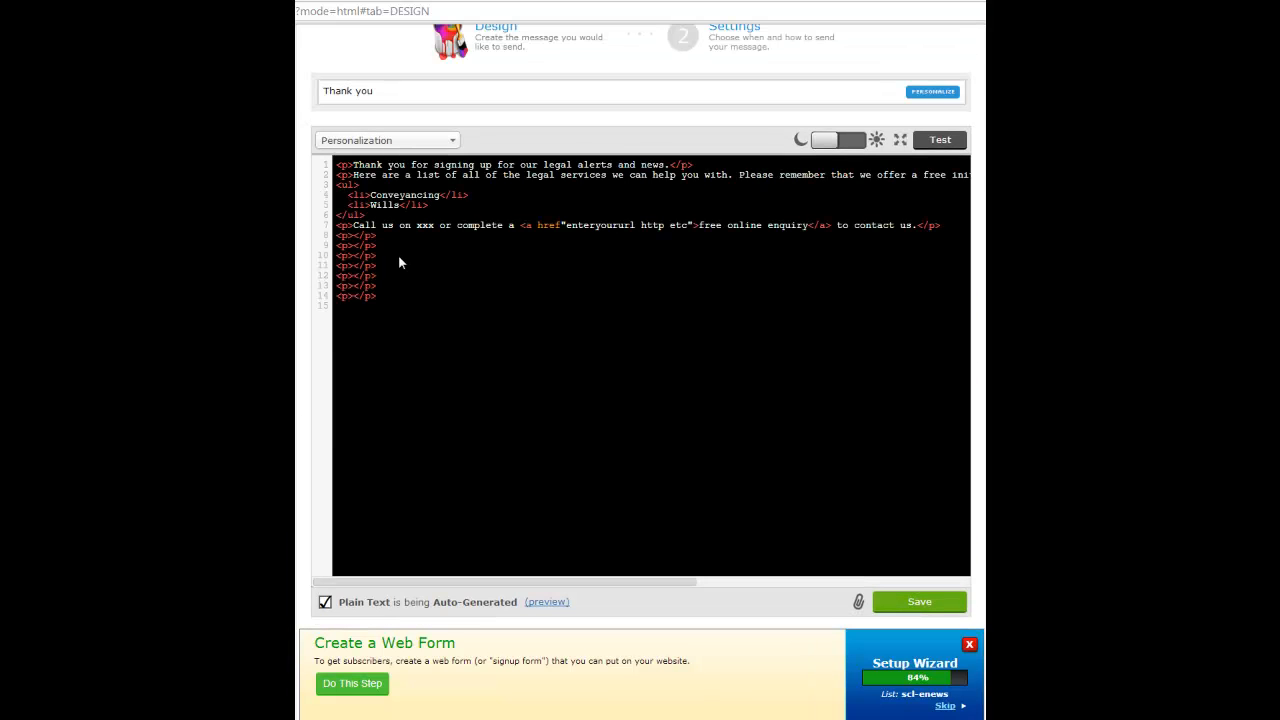
scroll(398, 254, up, 3)
scroll(389, 586, down, 3)
click(520, 719)
click(888, 513)
drag(982, 626, 305, 71)
Step: Save the thank-you message design and continue to its Settings page
click(355, 266)
scroll(820, 469, up, 1)
scroll(822, 476, down, 1)
scroll(826, 458, down, 1)
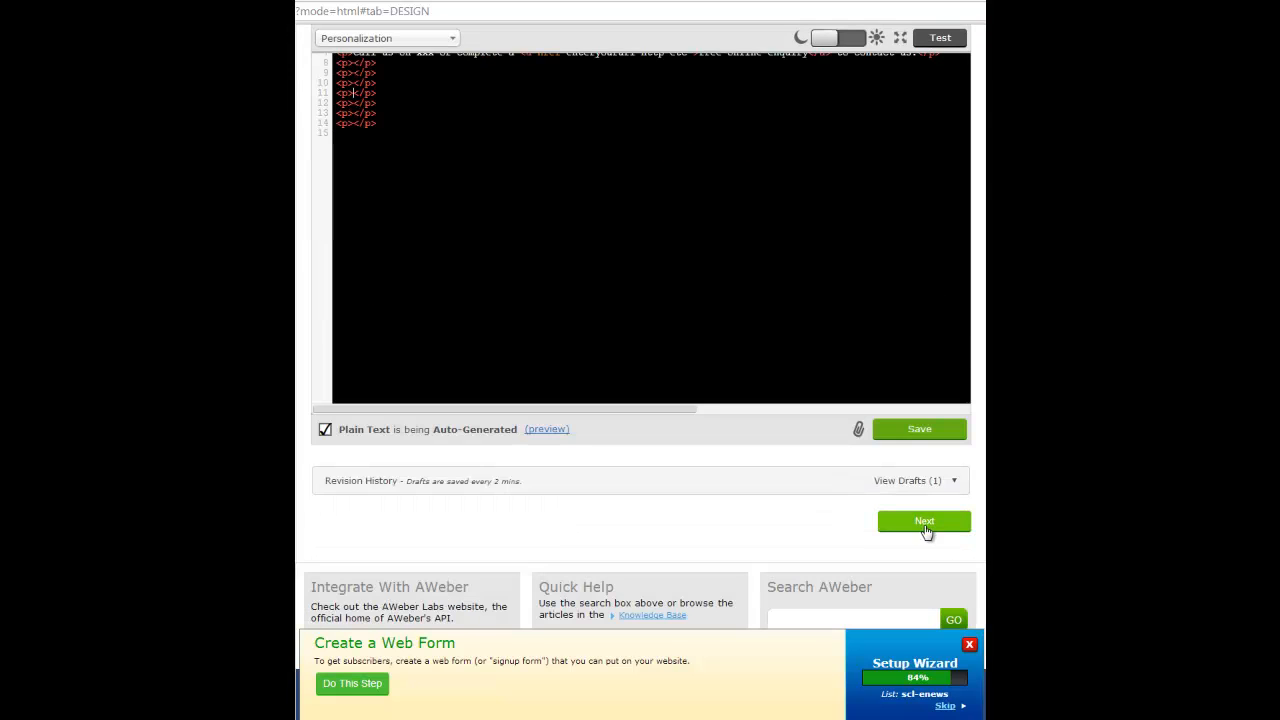
click(931, 430)
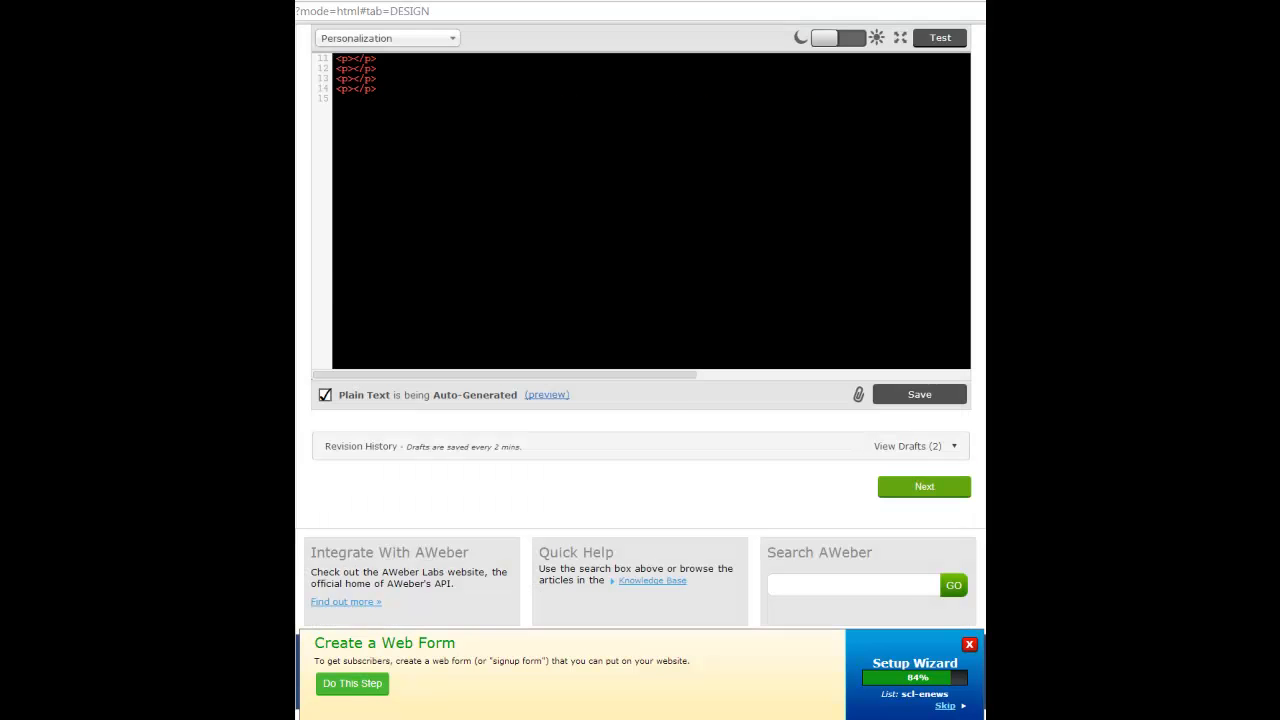
click(924, 487)
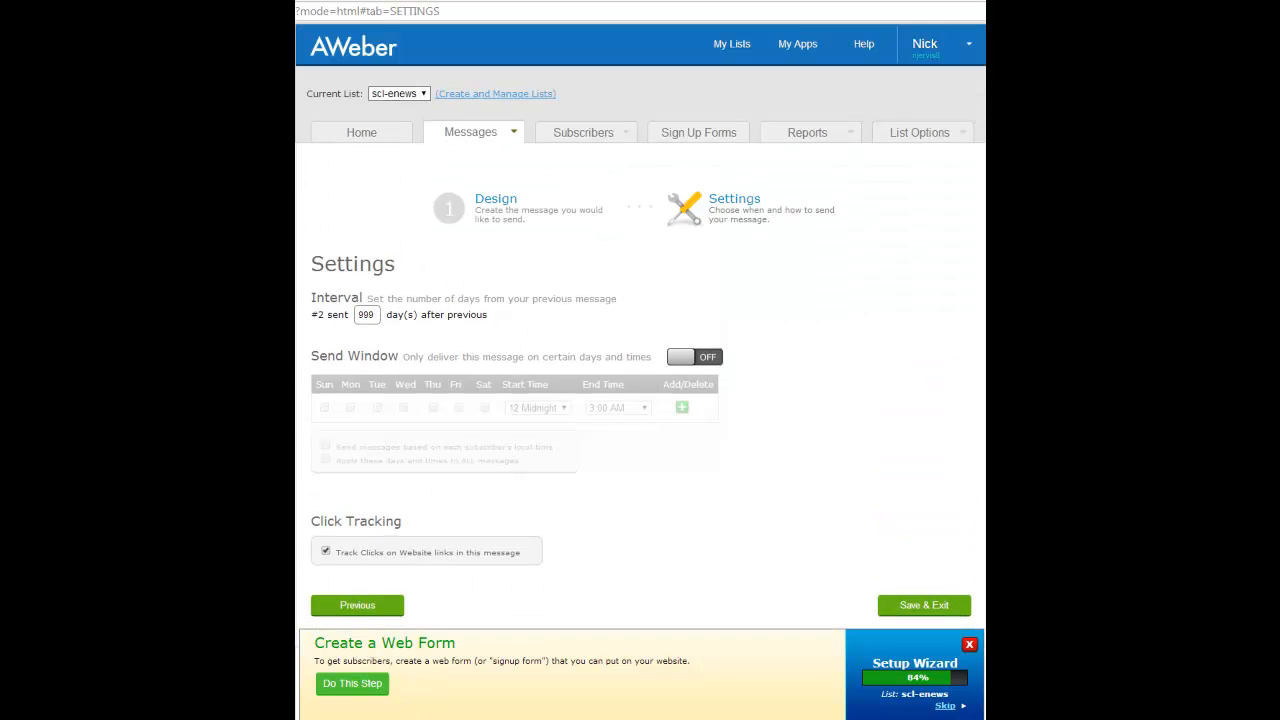
Step: Capture the Settings page with Snagit, then save the message with its sending interval and exit
double_click(376, 315)
click(506, 717)
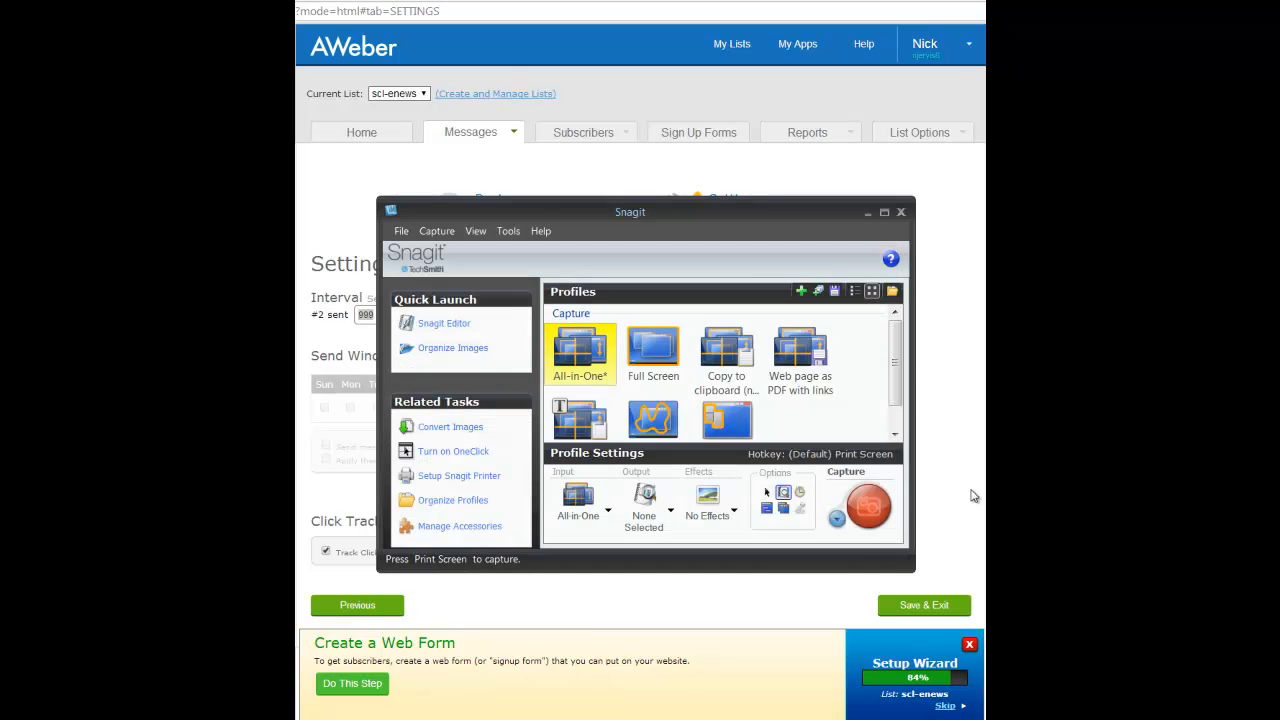
click(892, 509)
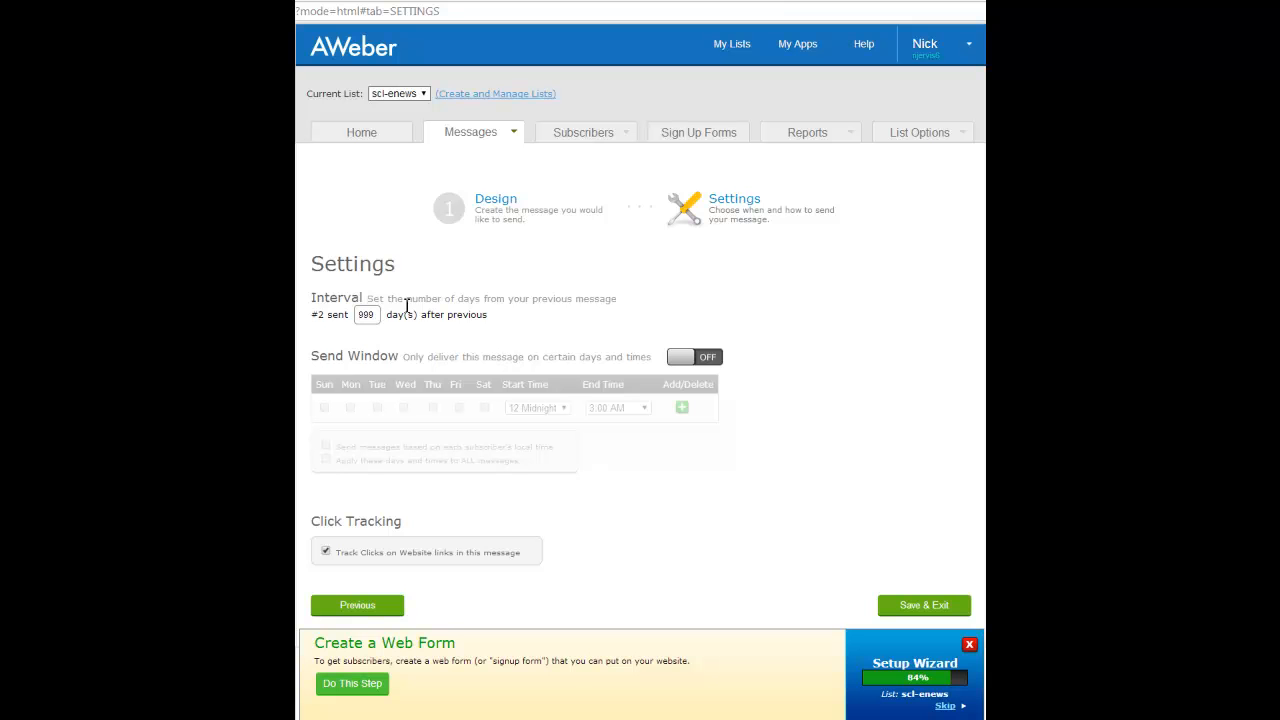
double_click(377, 316)
click(921, 611)
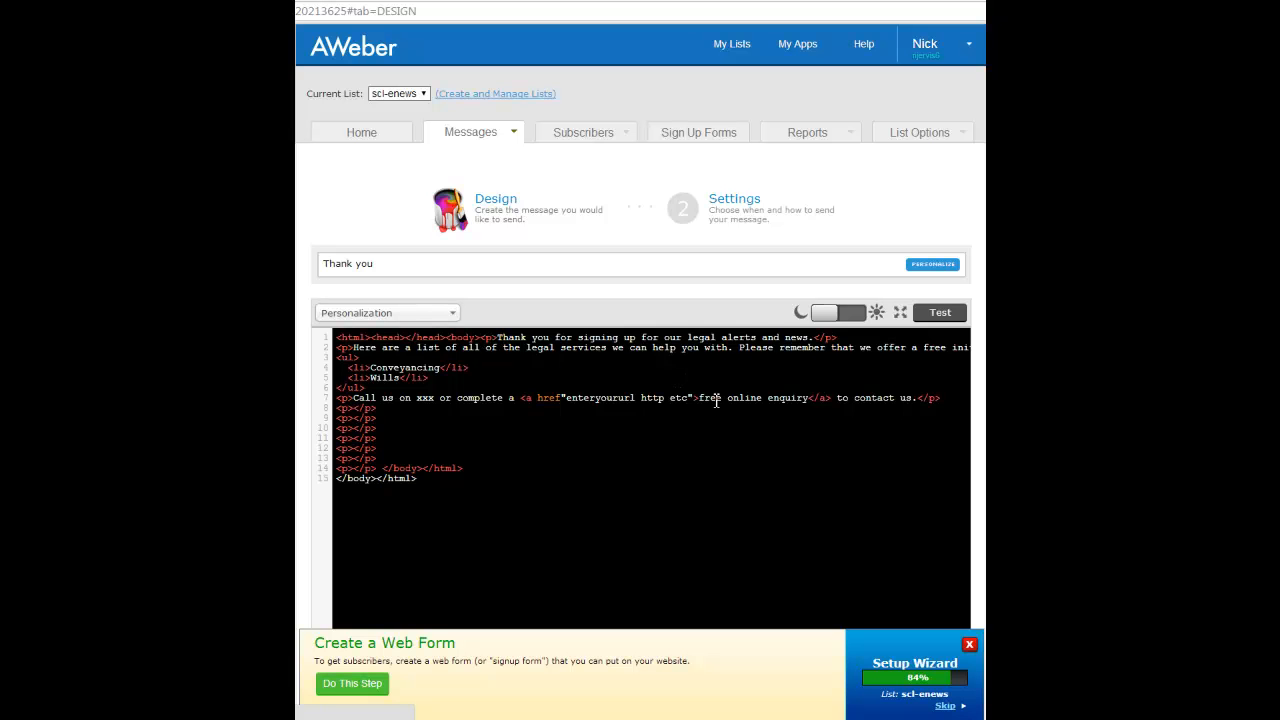
Step: Insert a "Dear" greeting paragraph with the subscriber's First Name personalization above the opening thank-you sentence
key(Return)
key(Return)
text(<p>Dear)
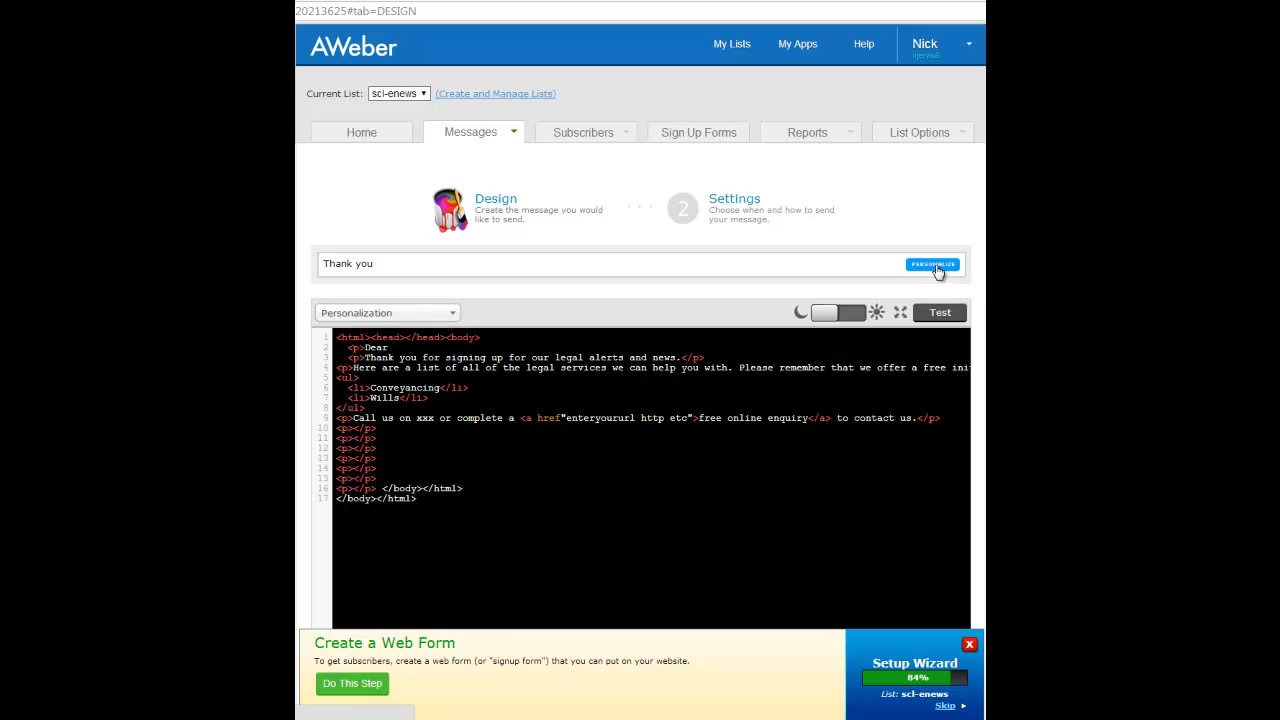
scroll(808, 325, down, 3)
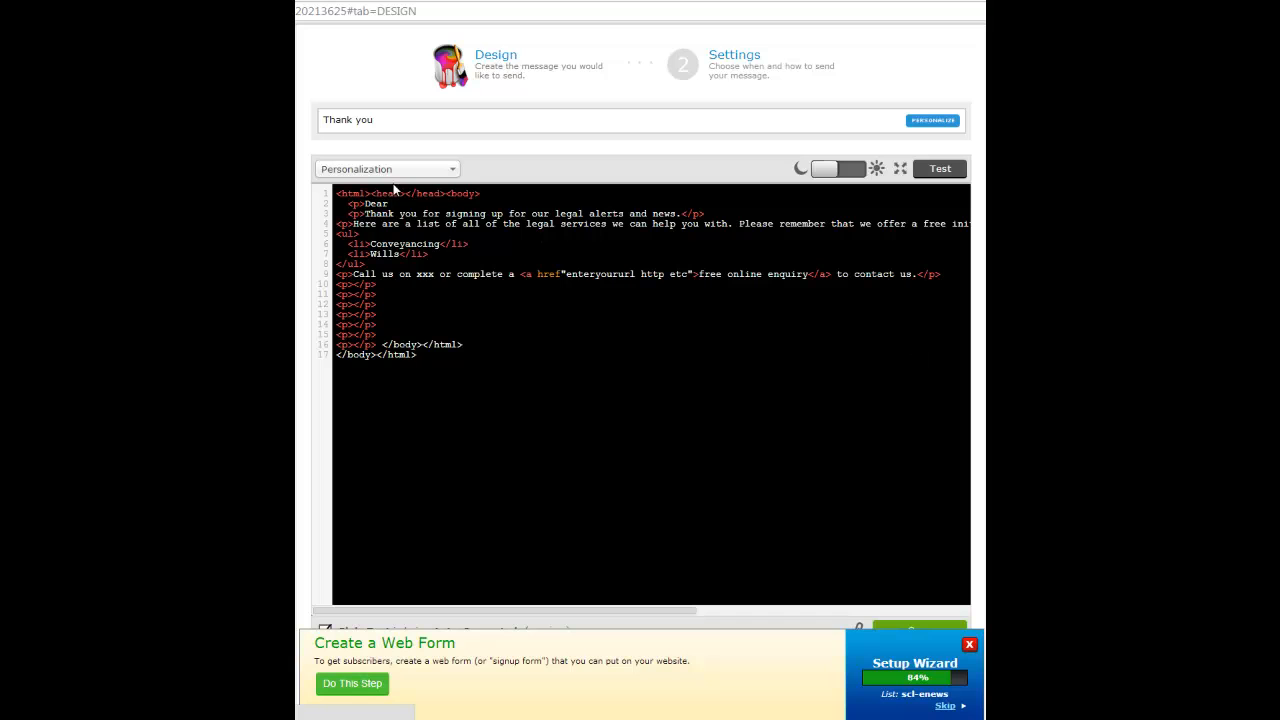
click(405, 170)
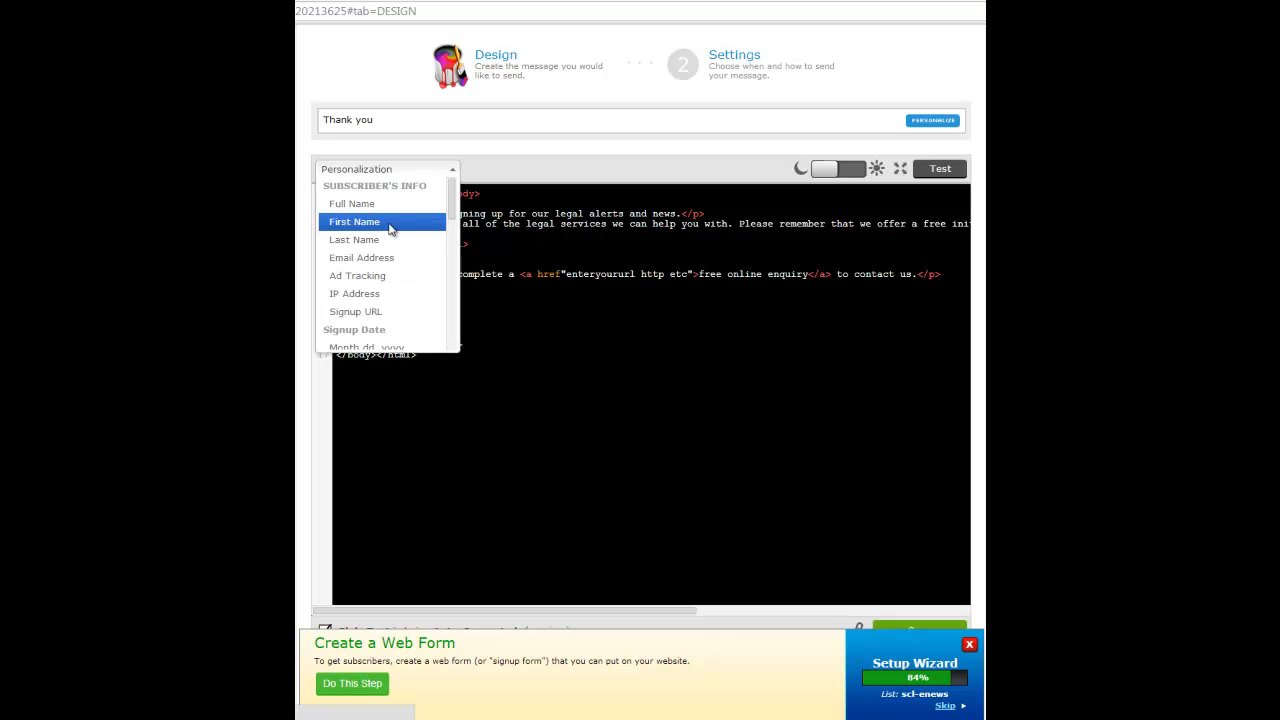
click(390, 229)
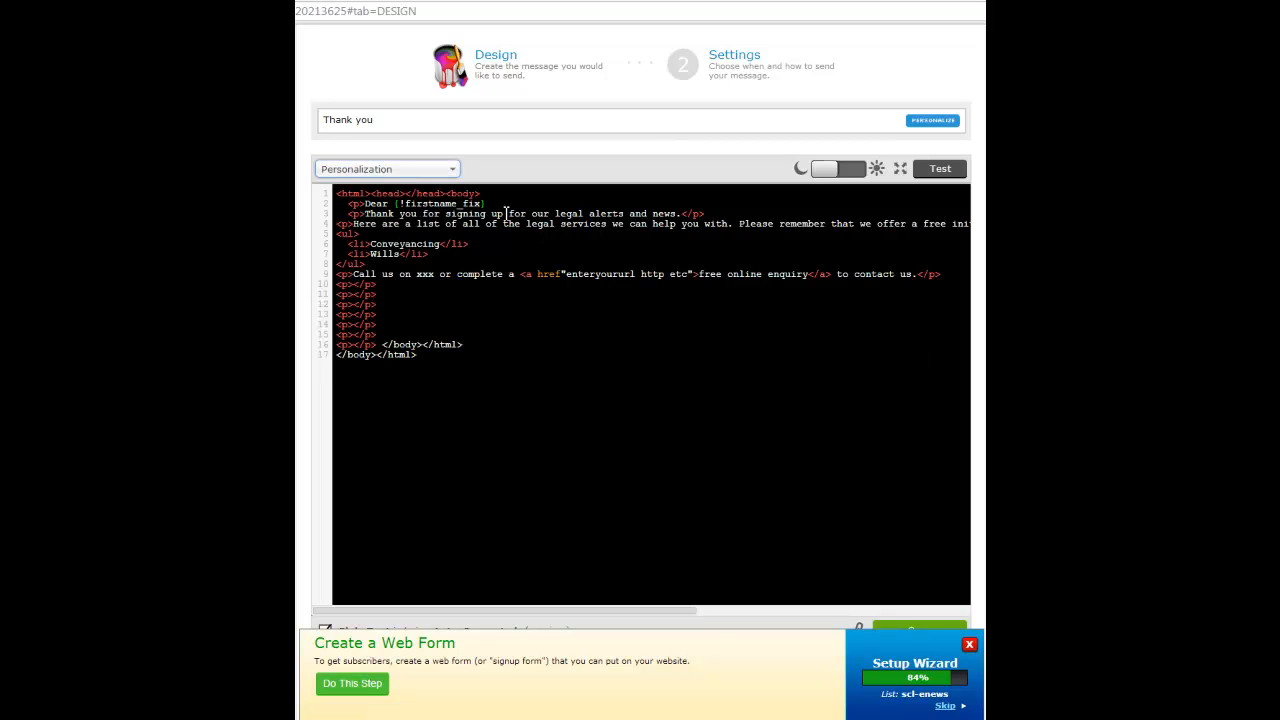
text(</p>)
Step: Save the personalized thank-you message and continue to its Settings page
scroll(915, 389, up, 3)
scroll(915, 386, down, 5)
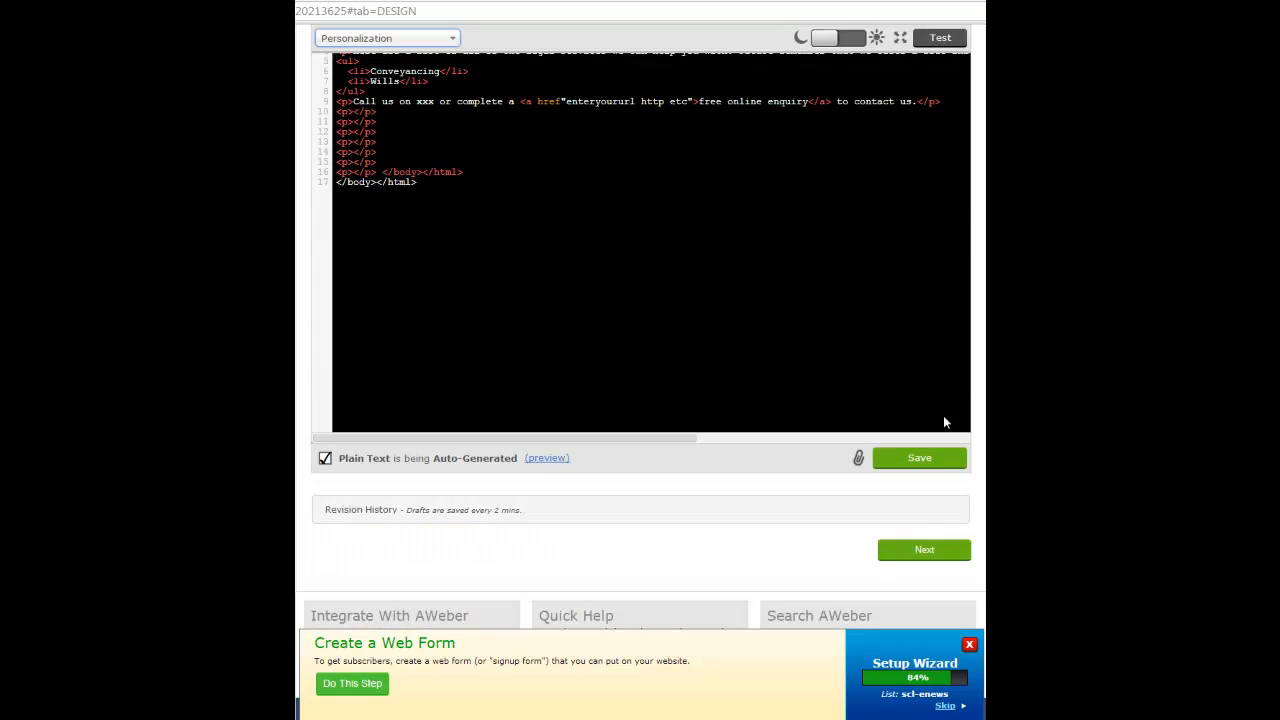
click(957, 467)
click(925, 558)
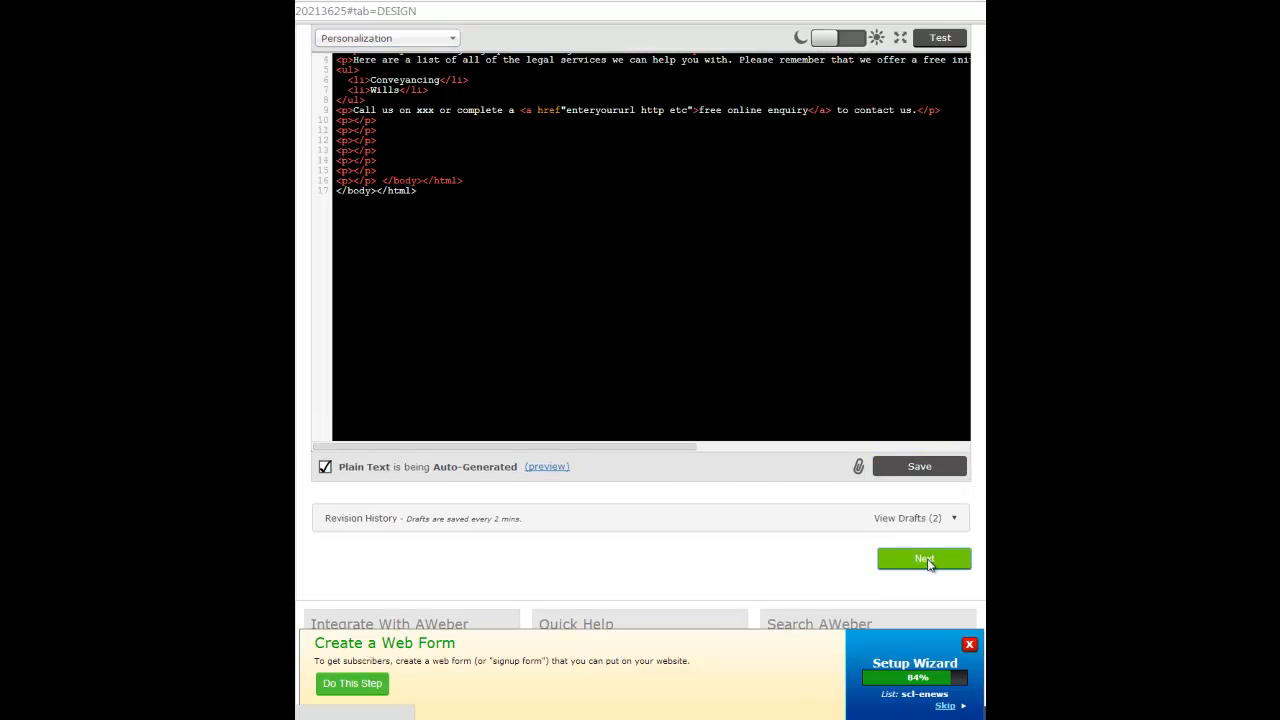
Step: Set message #3 to send 1 day after the previous message, then save and exit
double_click(377, 201)
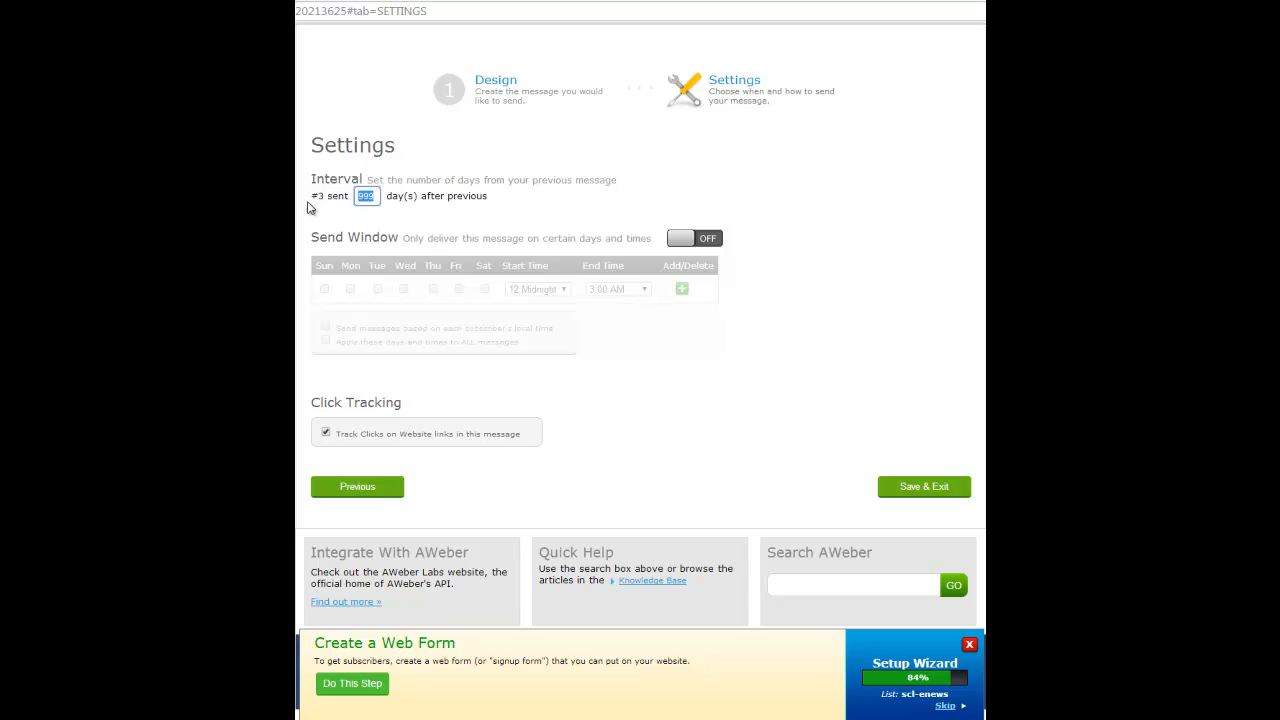
text(1)
click(924, 488)
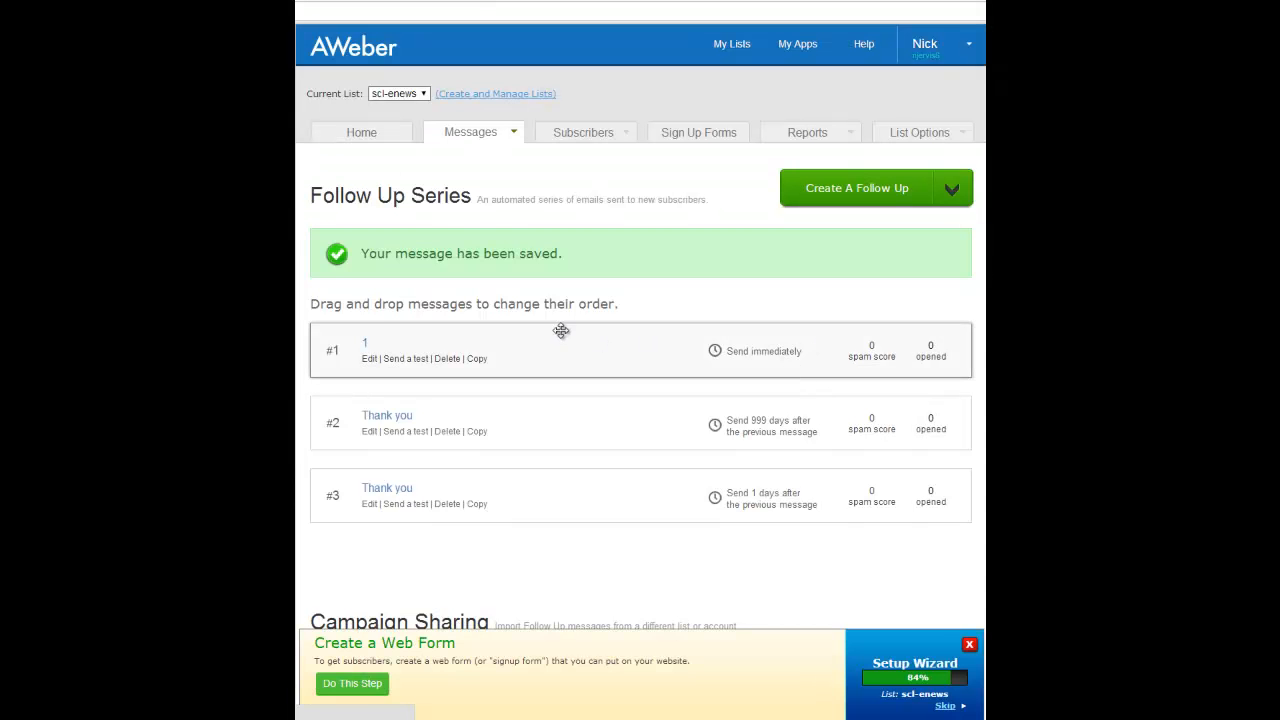
Step: Check the follow-up message titled "1" in the editor and delete it from the Follow Up Series
click(457, 438)
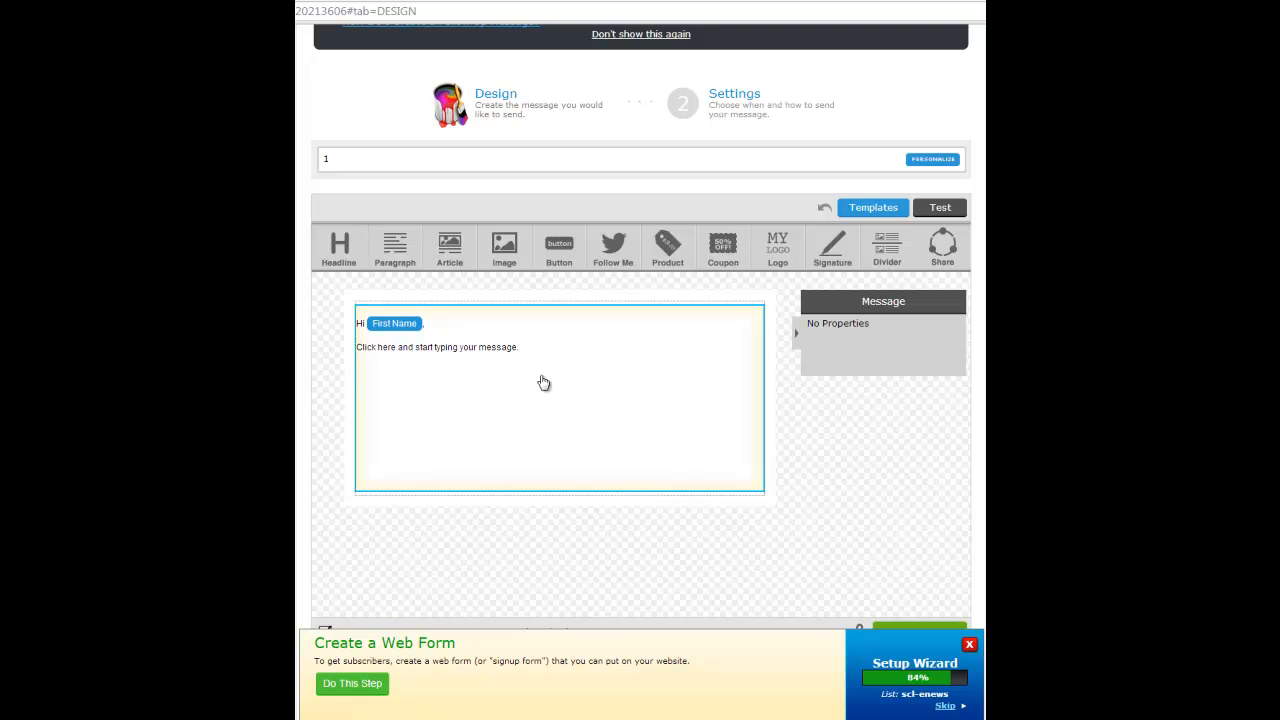
scroll(479, 337, down, 2)
scroll(479, 337, up, 5)
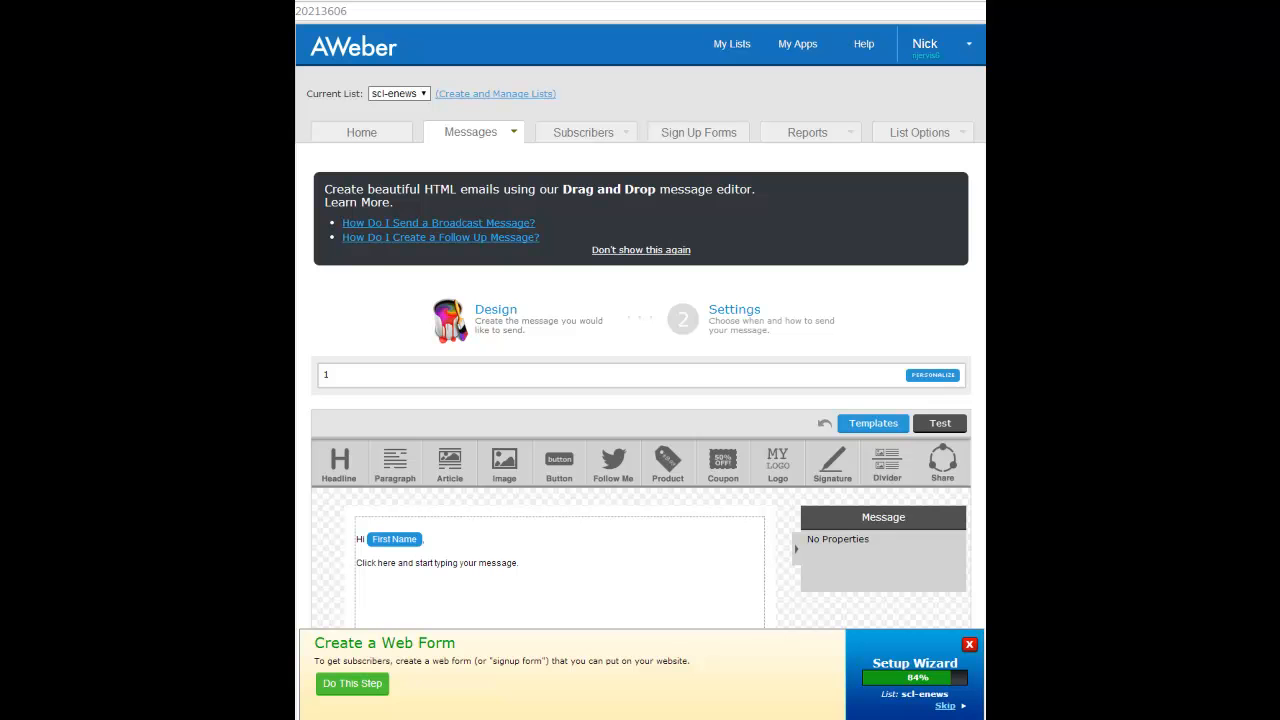
click(554, 136)
click(612, 168)
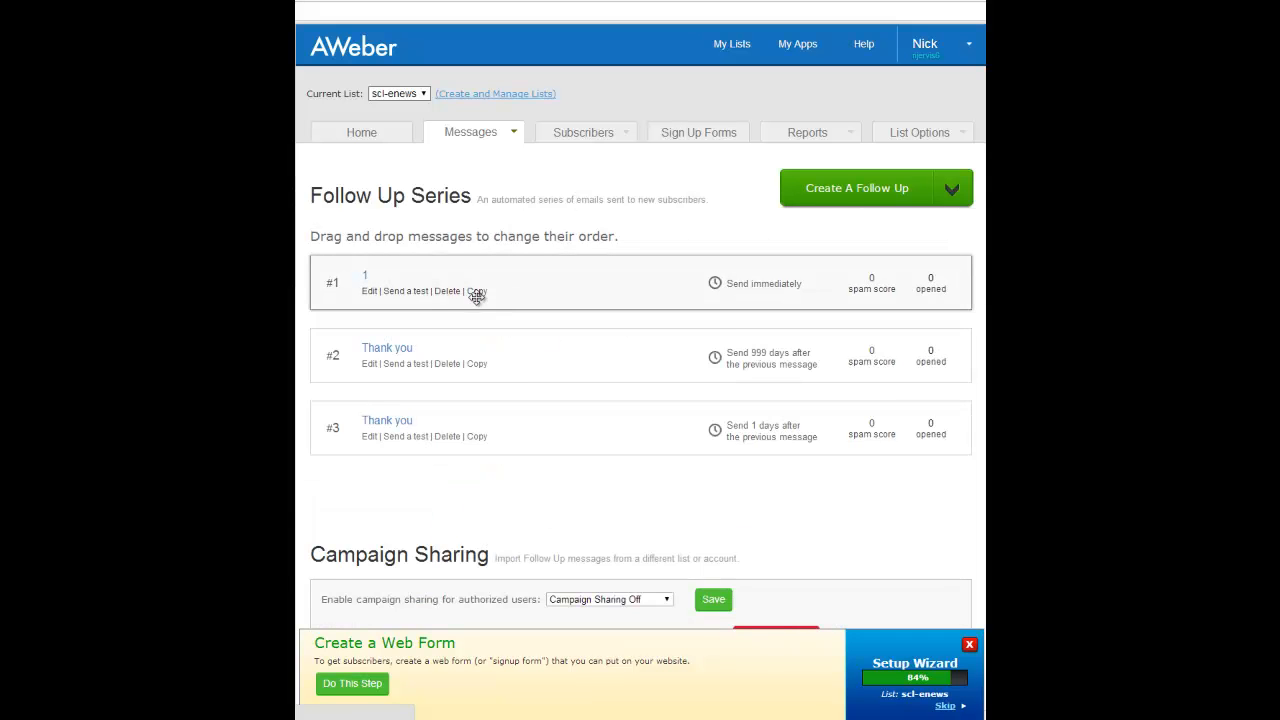
click(448, 291)
click(527, 395)
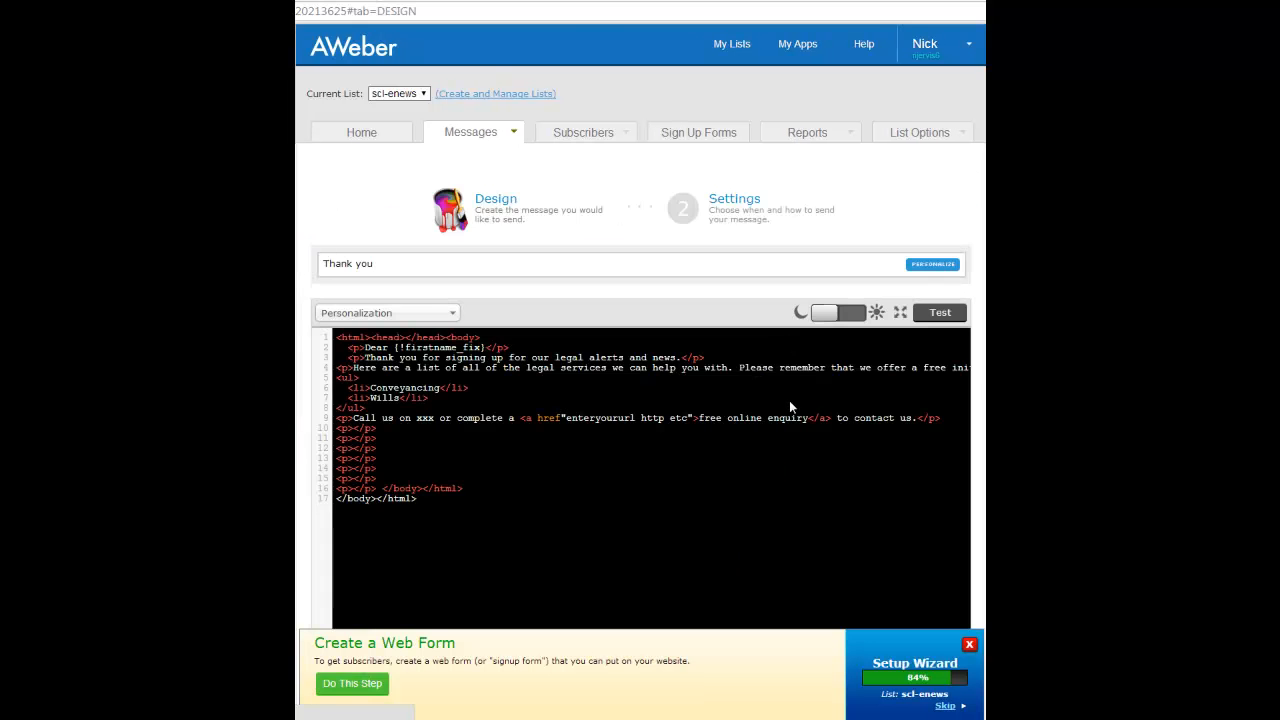
Step: Set the personalized thank-you message's interval to 999 days after the previous message, then save and exit
scroll(789, 400, down, 5)
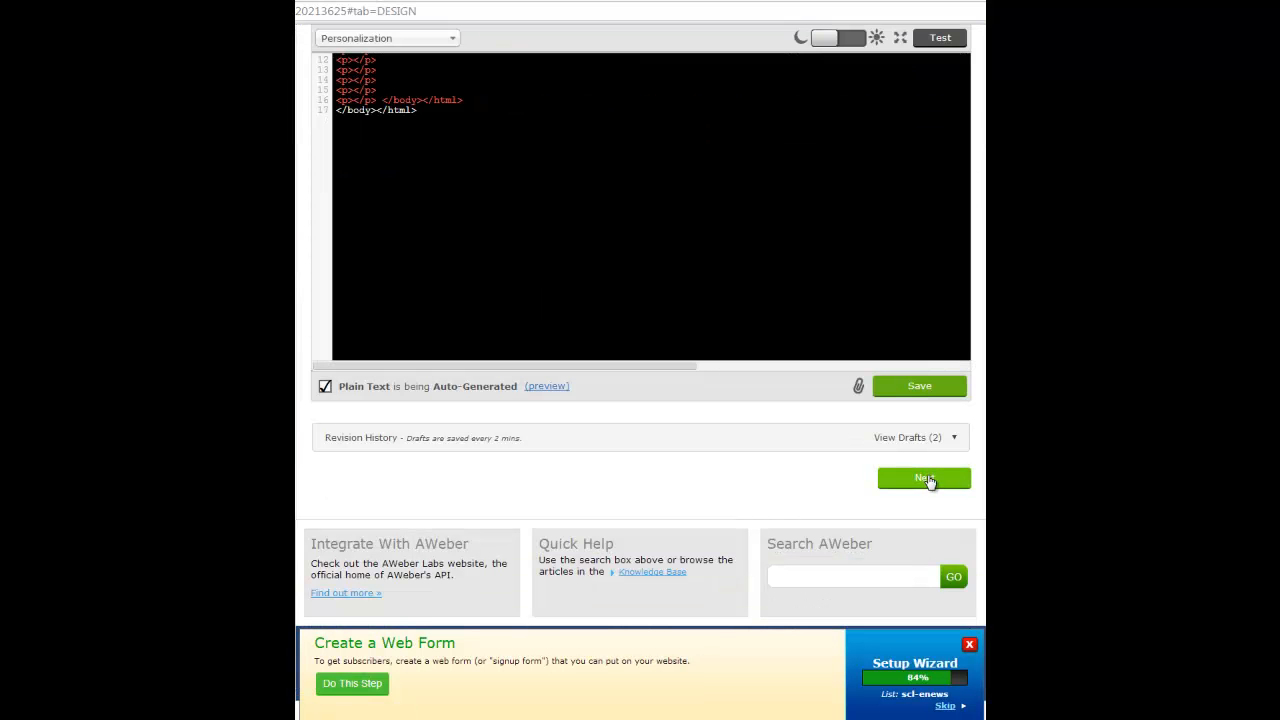
click(926, 480)
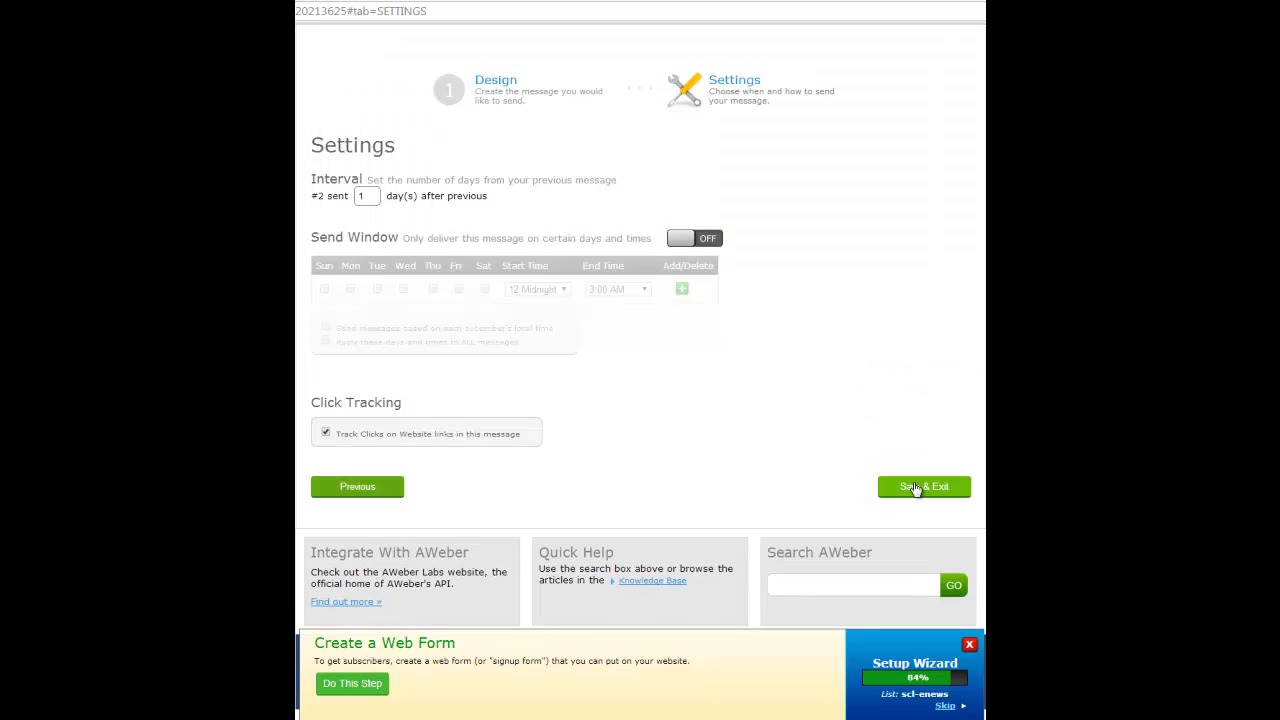
drag(377, 198, 349, 197)
text(999)
click(950, 490)
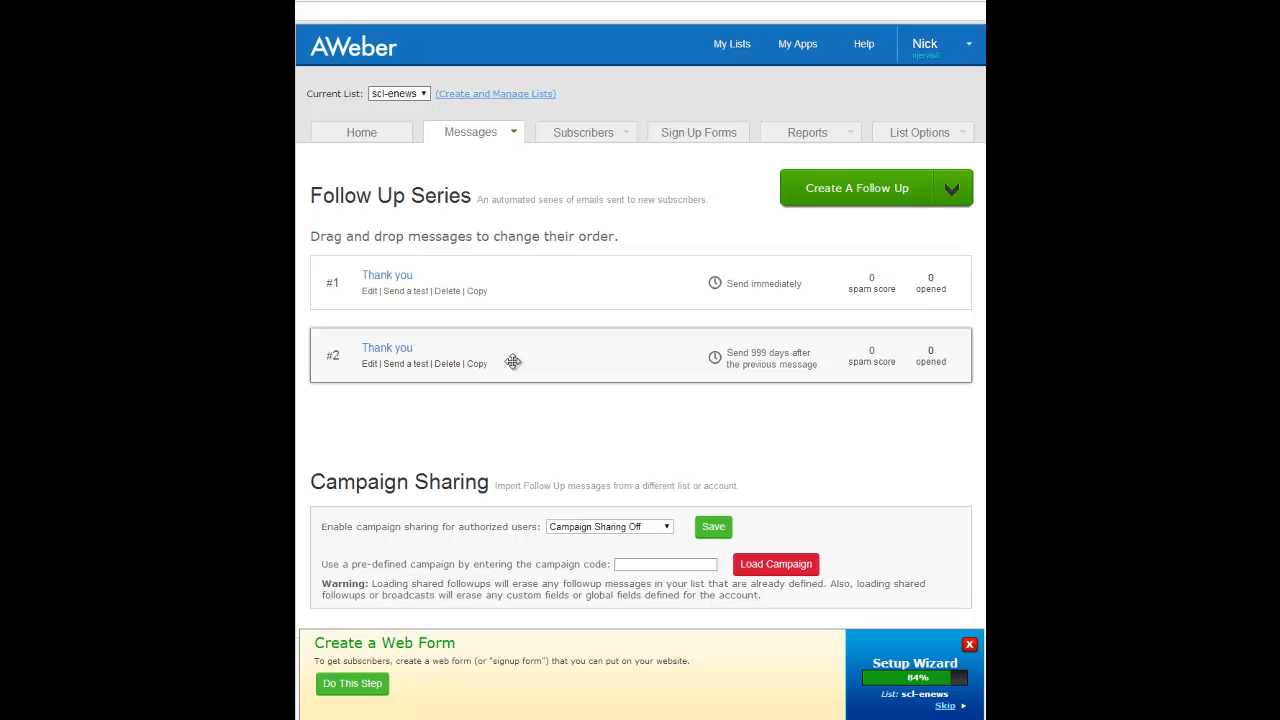
Step: Open the list's Broadcasts page
mouse_move(457, 131)
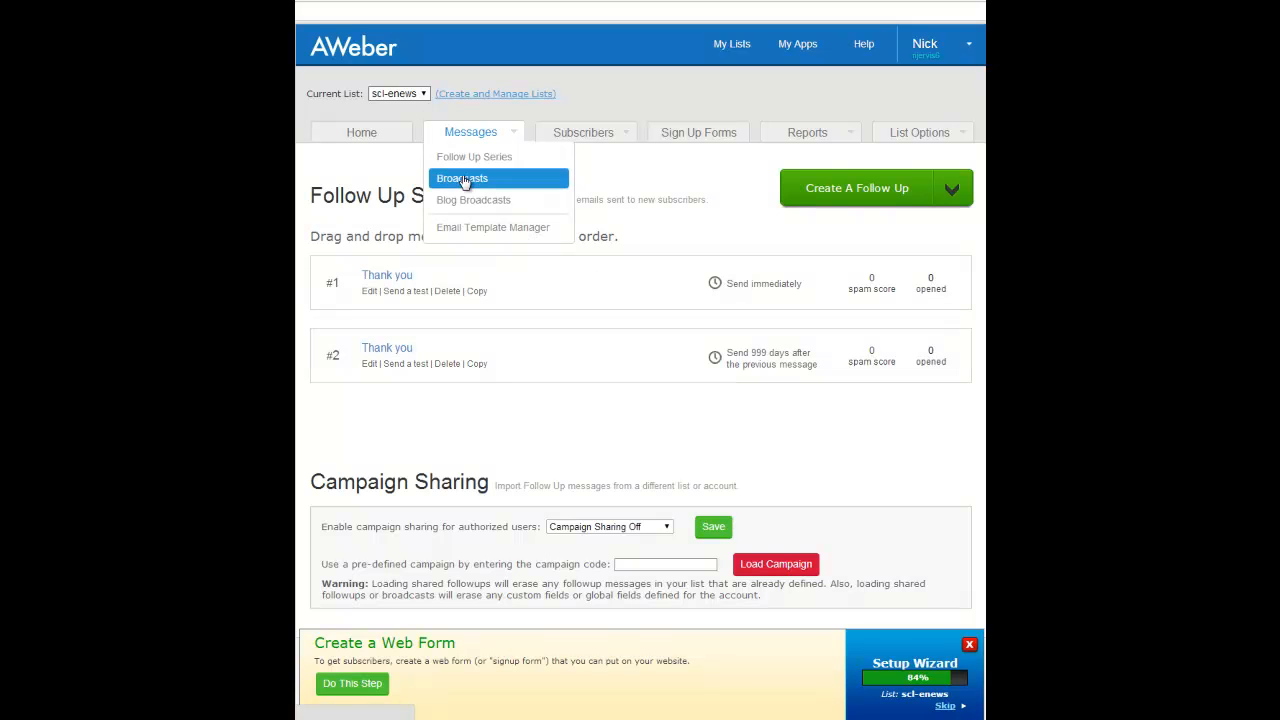